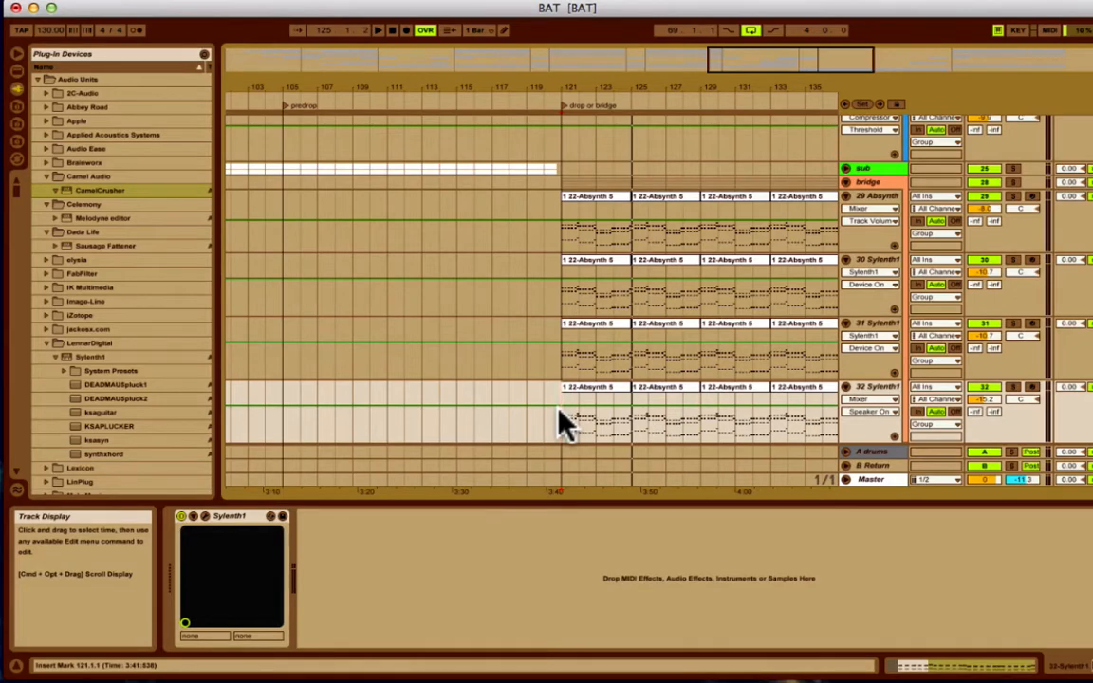
Open the first clip on the 29 Absynth track for note editing and select its first G#3 note.
double_click(601, 209)
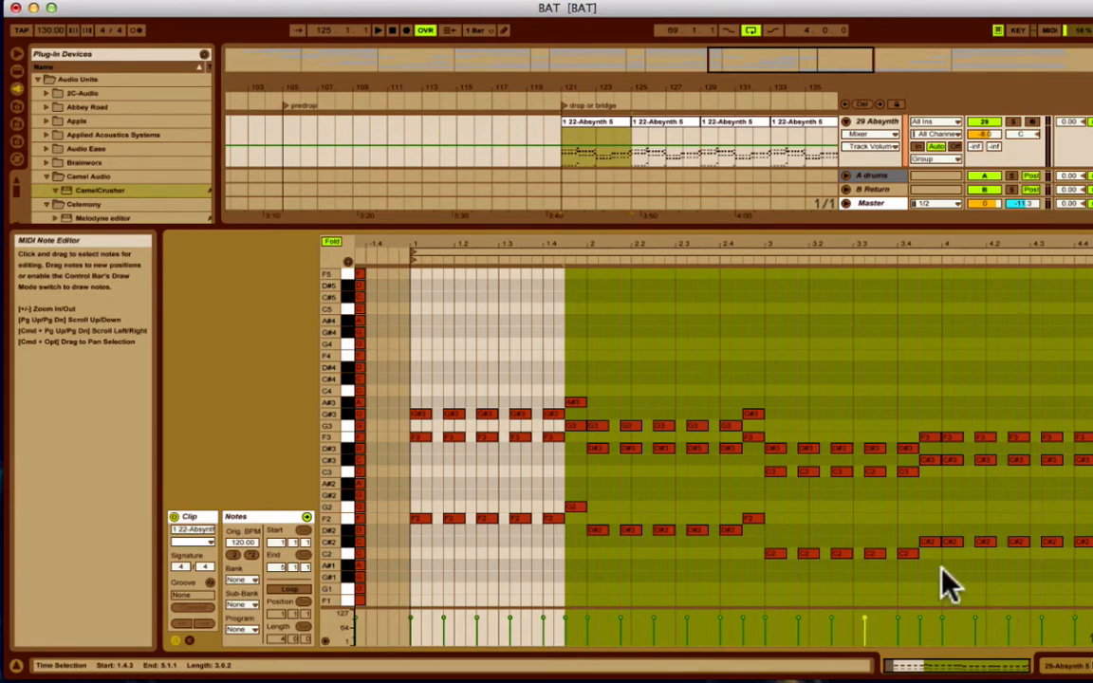
click(509, 499)
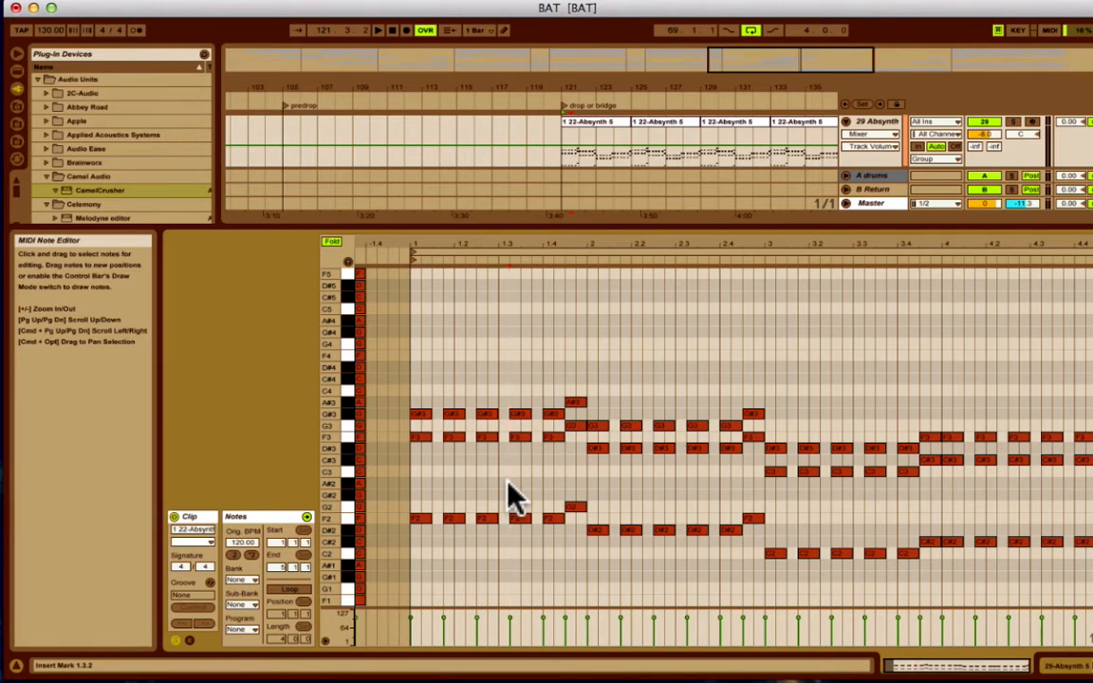
click(418, 373)
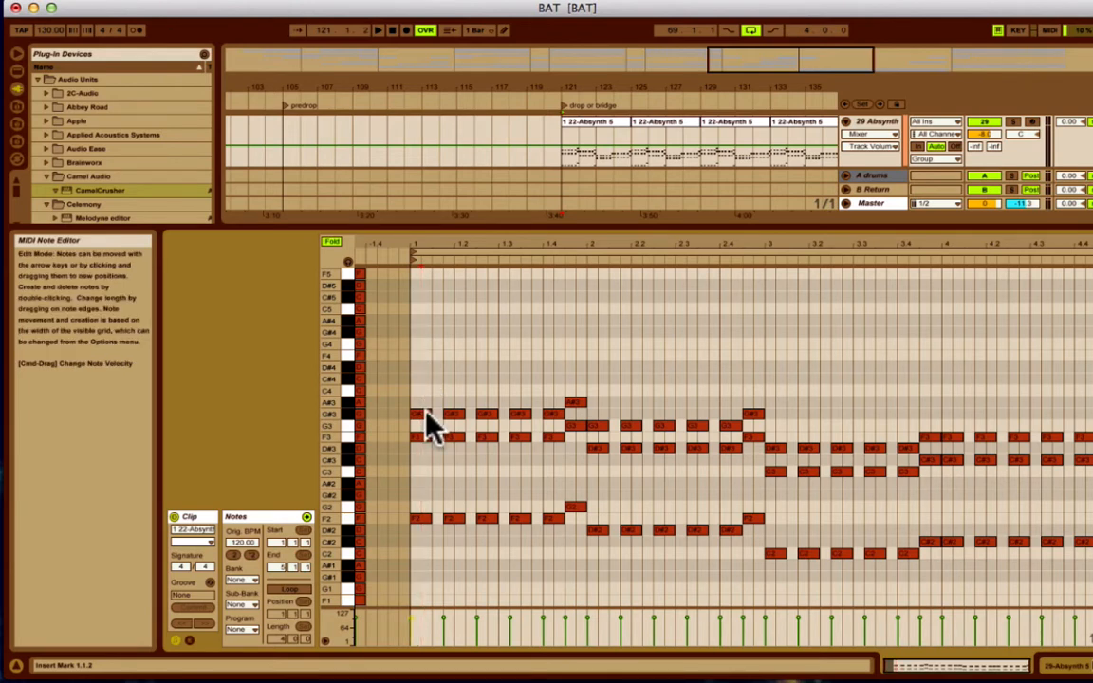
click(423, 414)
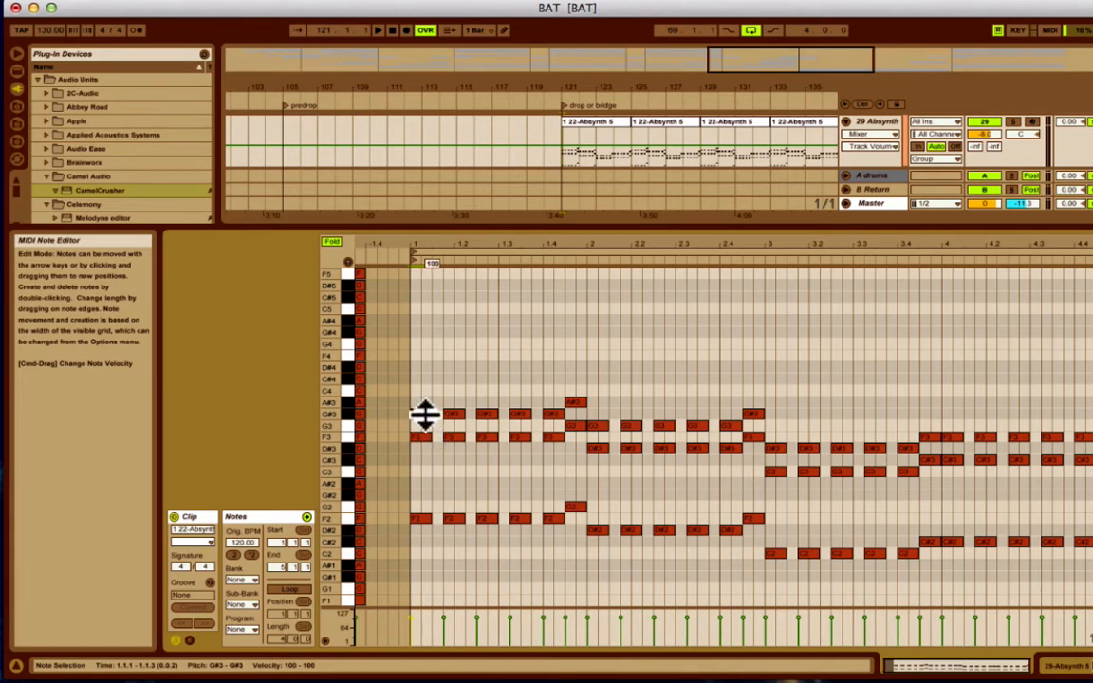
Select the G#3, F3 and F2 chord at 1.2.3 and extend the selection to the following two chords, ending at 1.4.3.
key(space)
key(super+z)
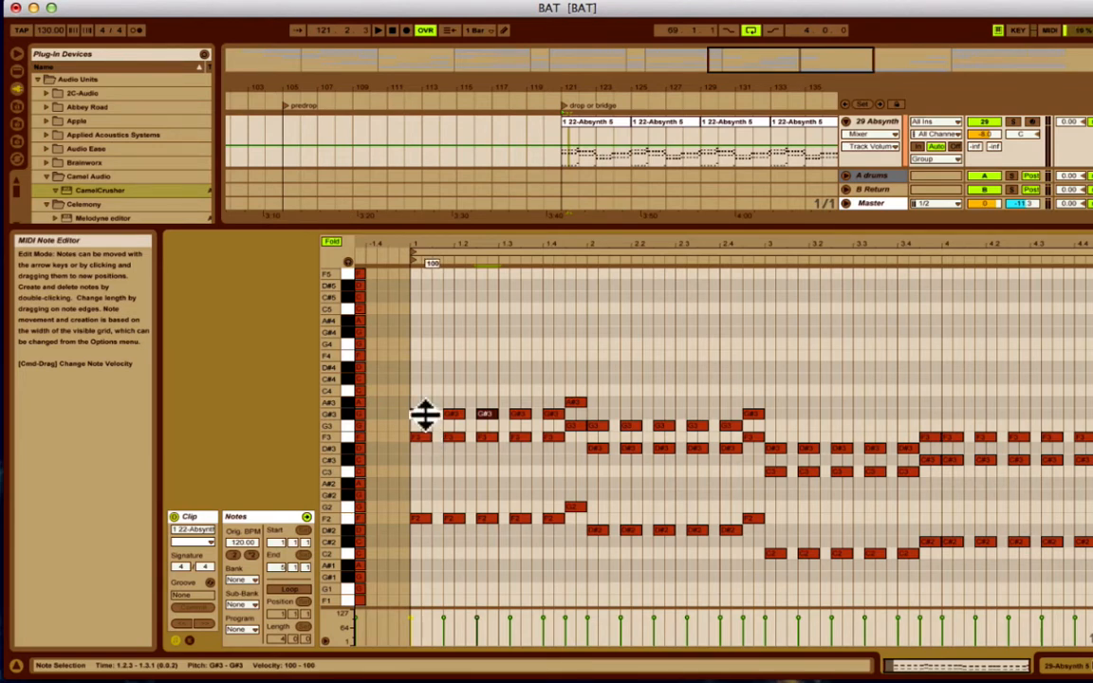
key(super+z)
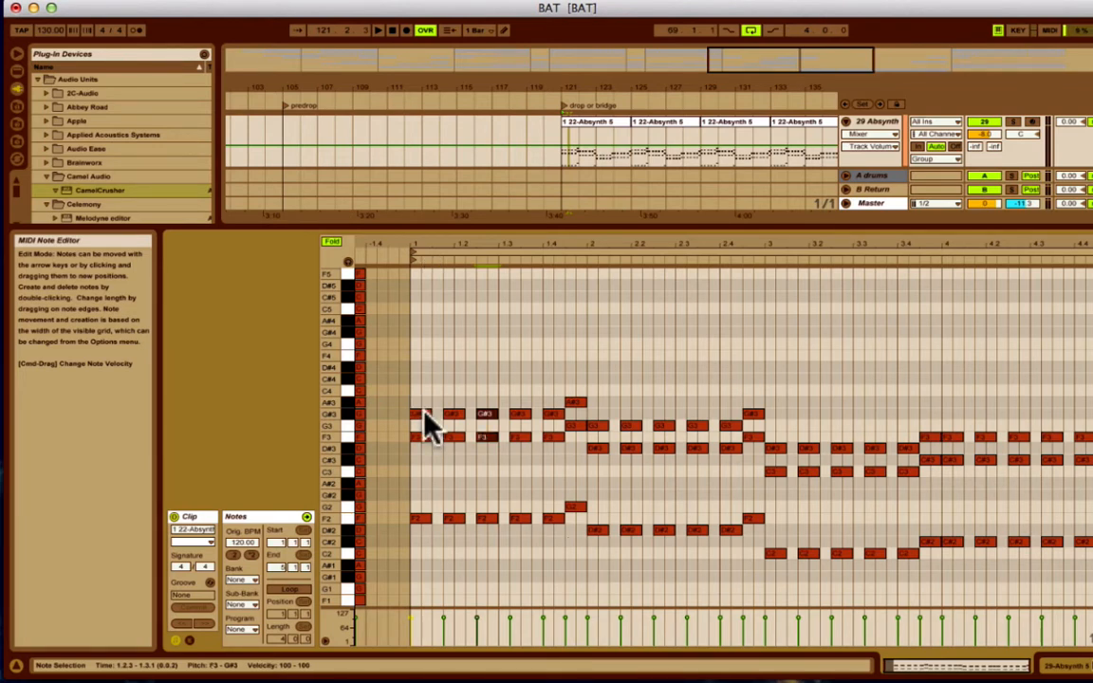
key(super+z)
key(Left)
key(Left)
key(Right)
key(Right)
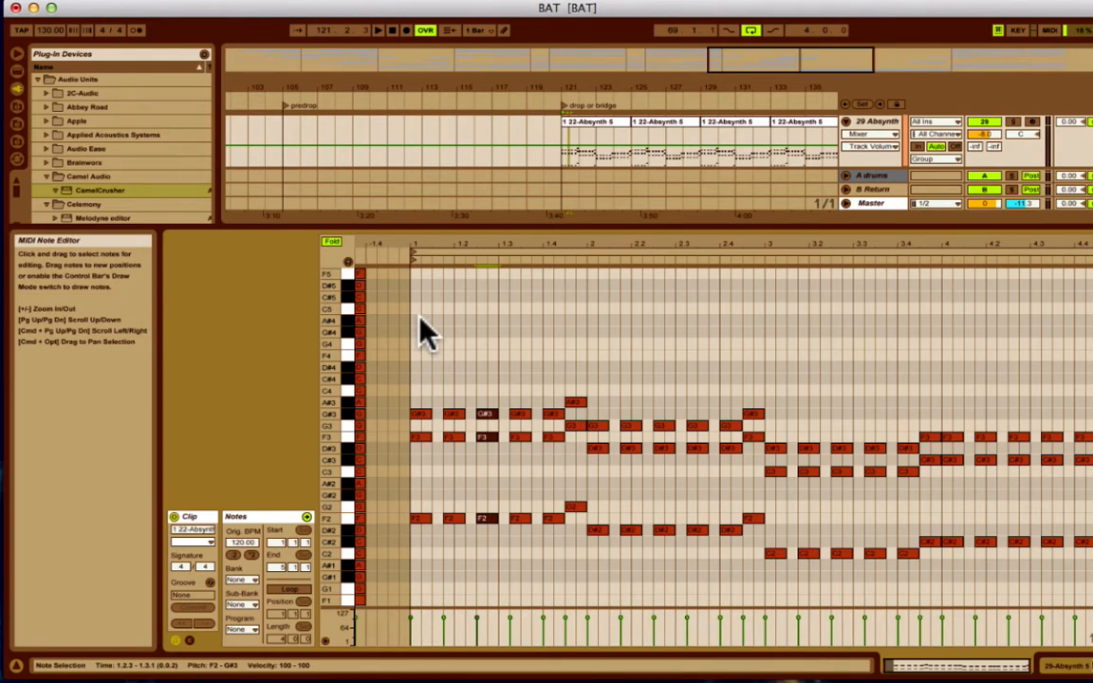
key(shift+Right)
key(shift+Right)
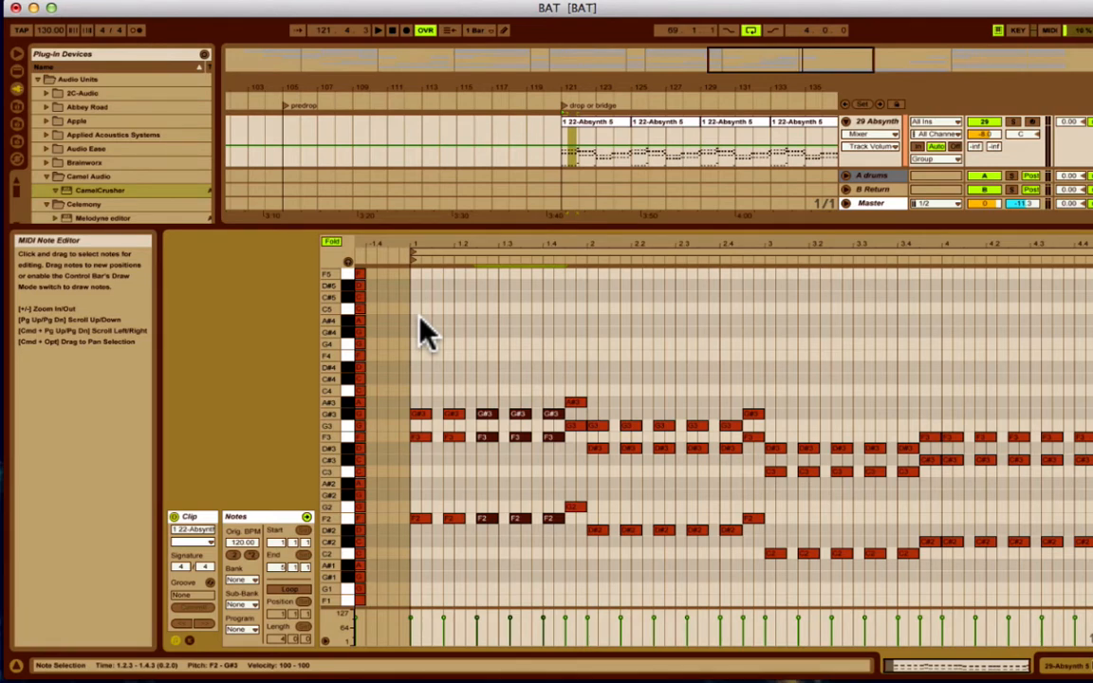
Nudge the three selected chords up and down in pitch, then transpose them up one octave to F3, F4 and G#4.
key(Up)
key(Down)
key(Down)
key(Down)
key(Up)
key(Up)
key(shift+Up)
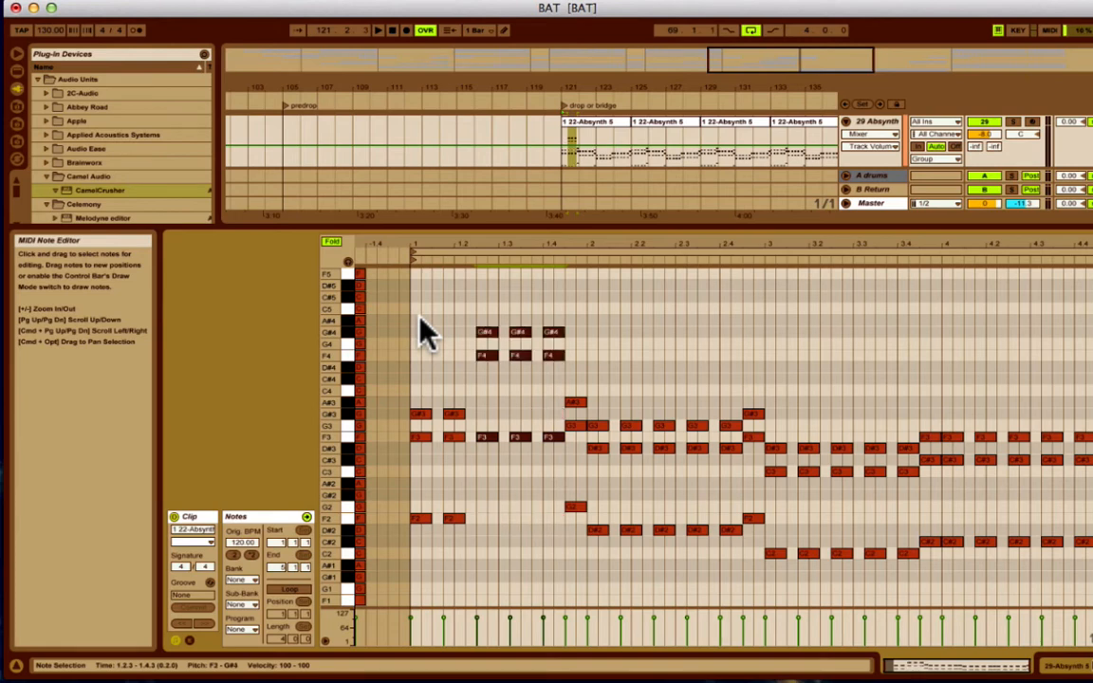
Transpose the selected chords down two octaves and back up one to F2, F3 and G#3.
key(shift+Down)
key(shift+Down)
key(shift+Up)
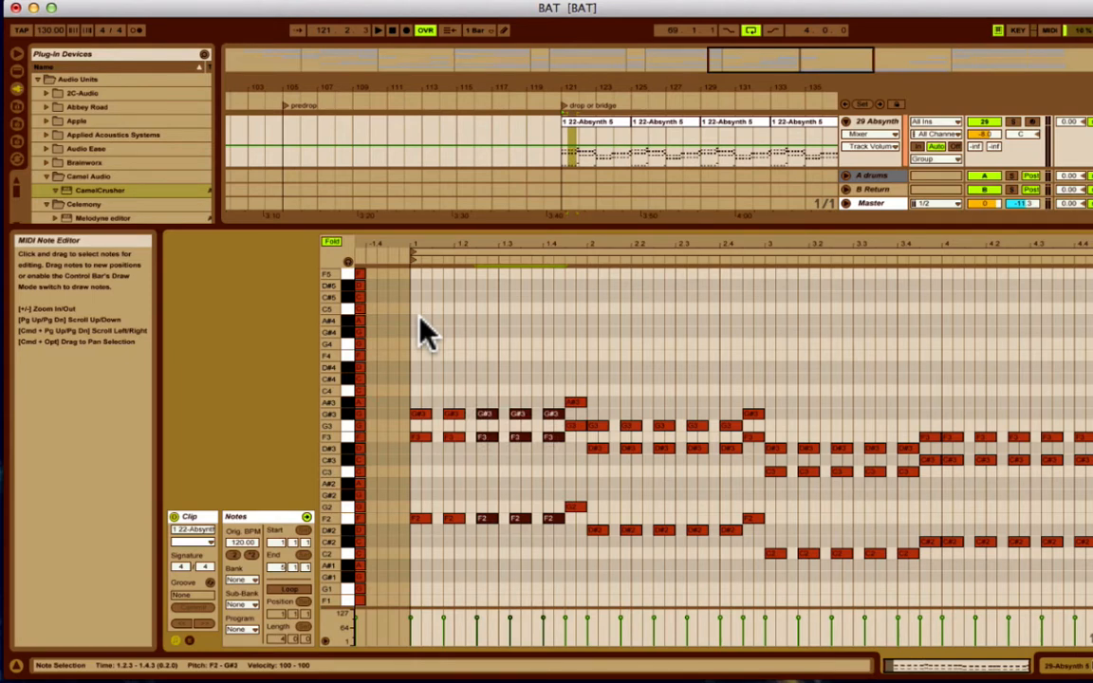
Select the chord at 1.4.3 made of G2, G3 and A#3.
key(super+z)
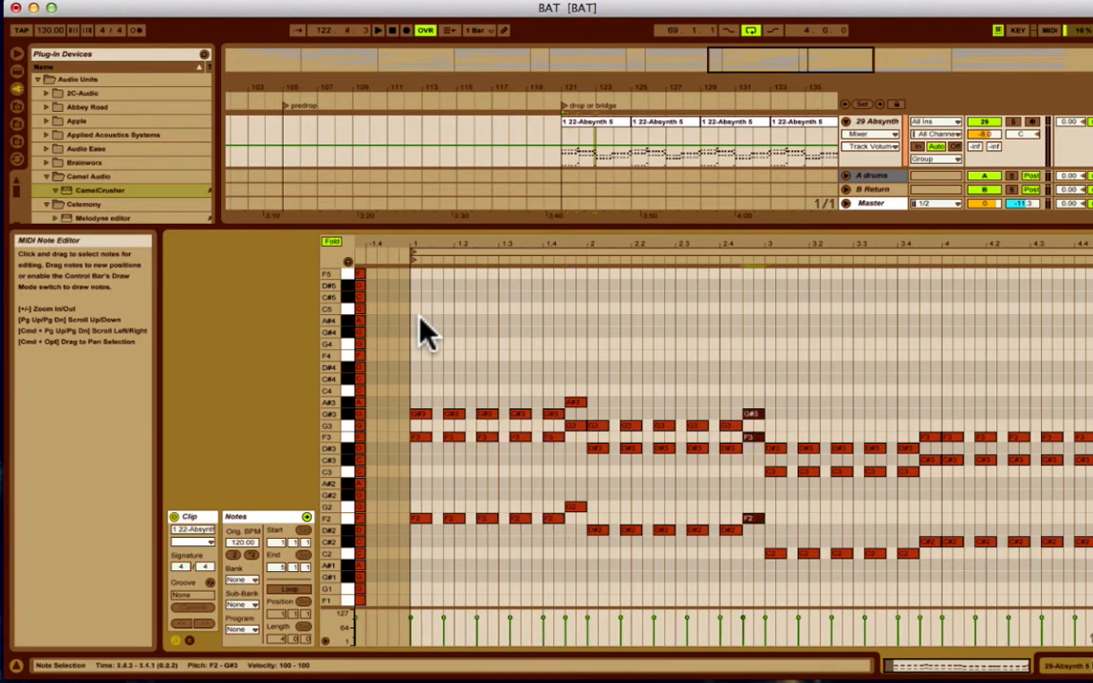
key(super+z)
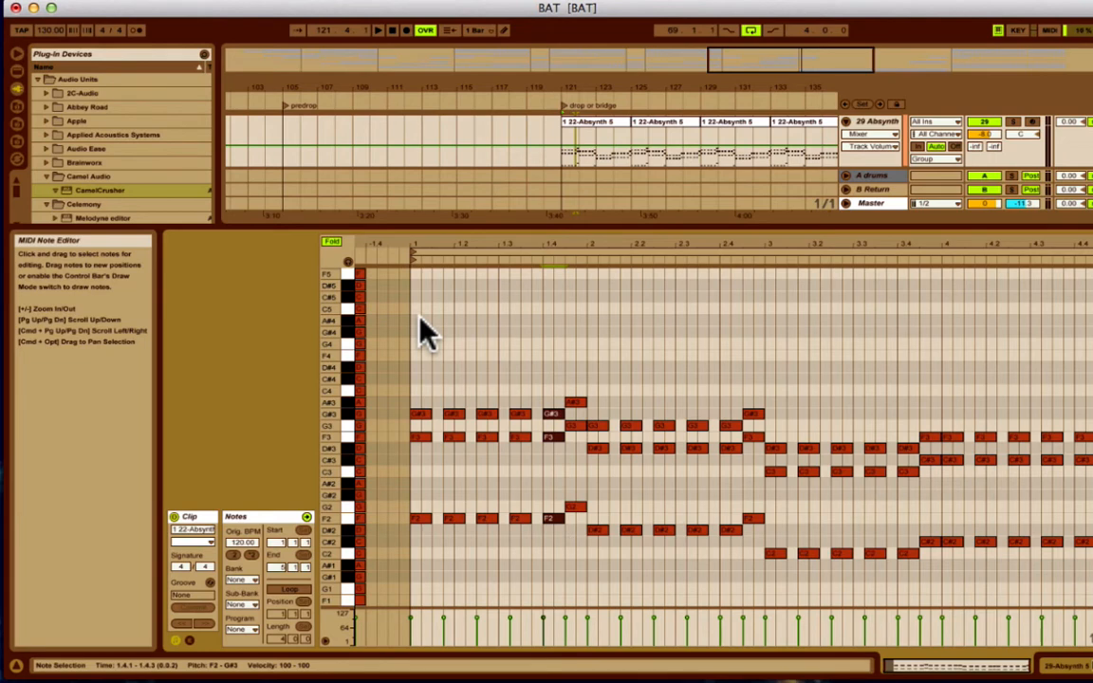
key(super+z)
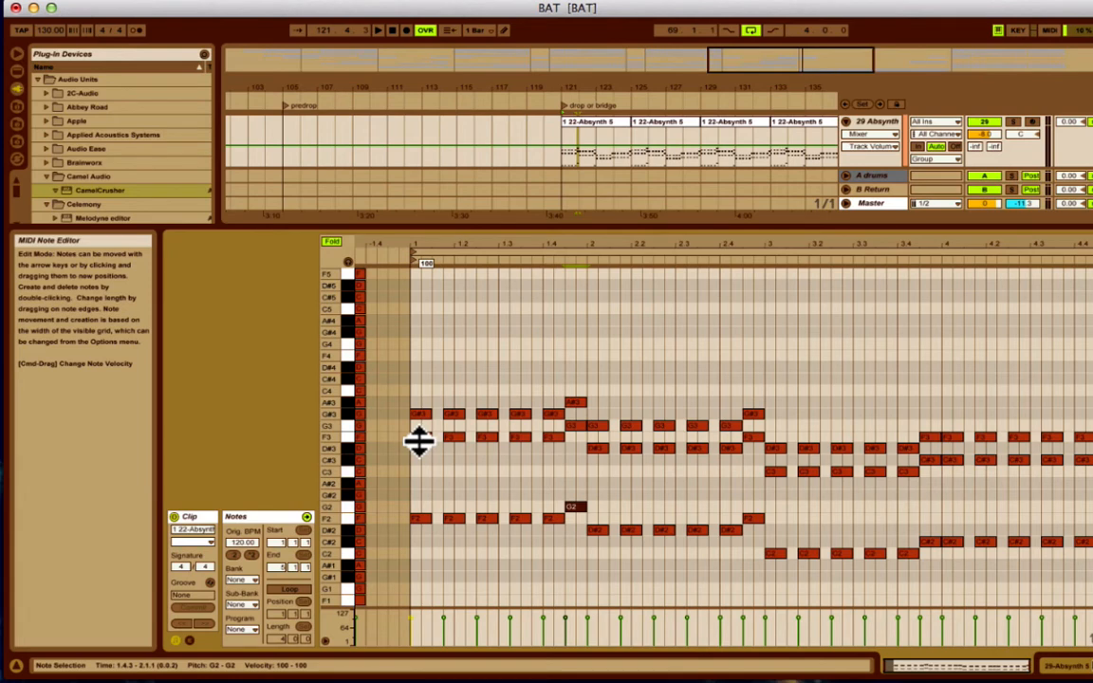
shift+click(576, 425)
shift+click(576, 402)
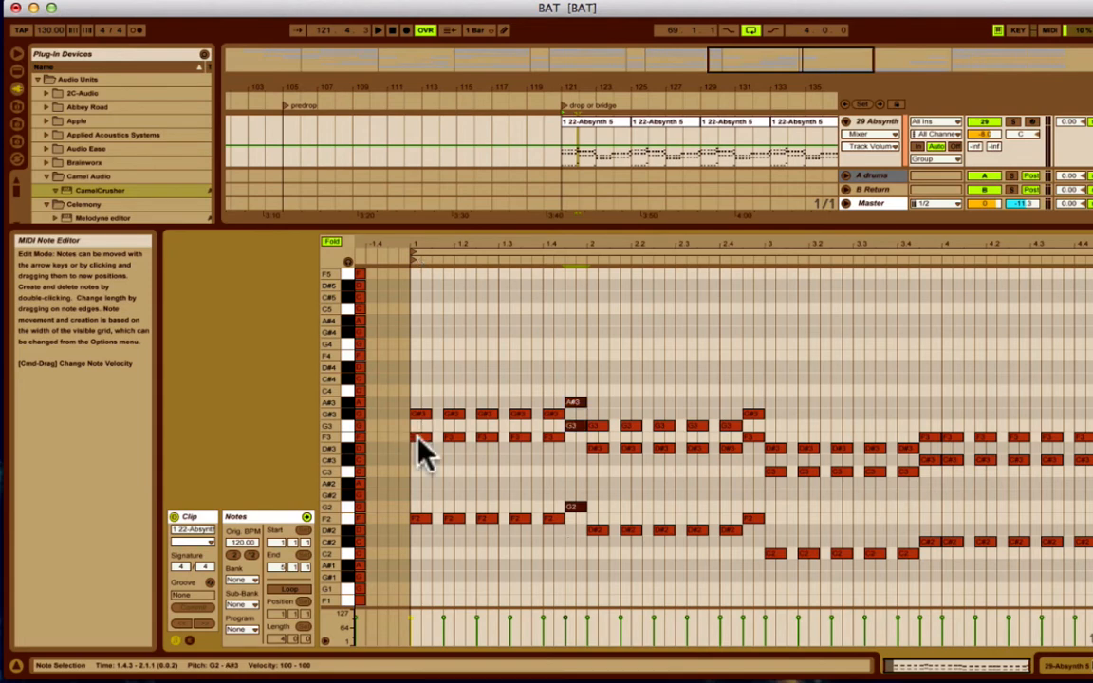
Add the A#3, G3 and G2 notes before bar 1 and the G3 note at bar 2 to the selection.
shift+click(360, 402)
shift+click(360, 426)
shift+click(359, 506)
shift+click(598, 426)
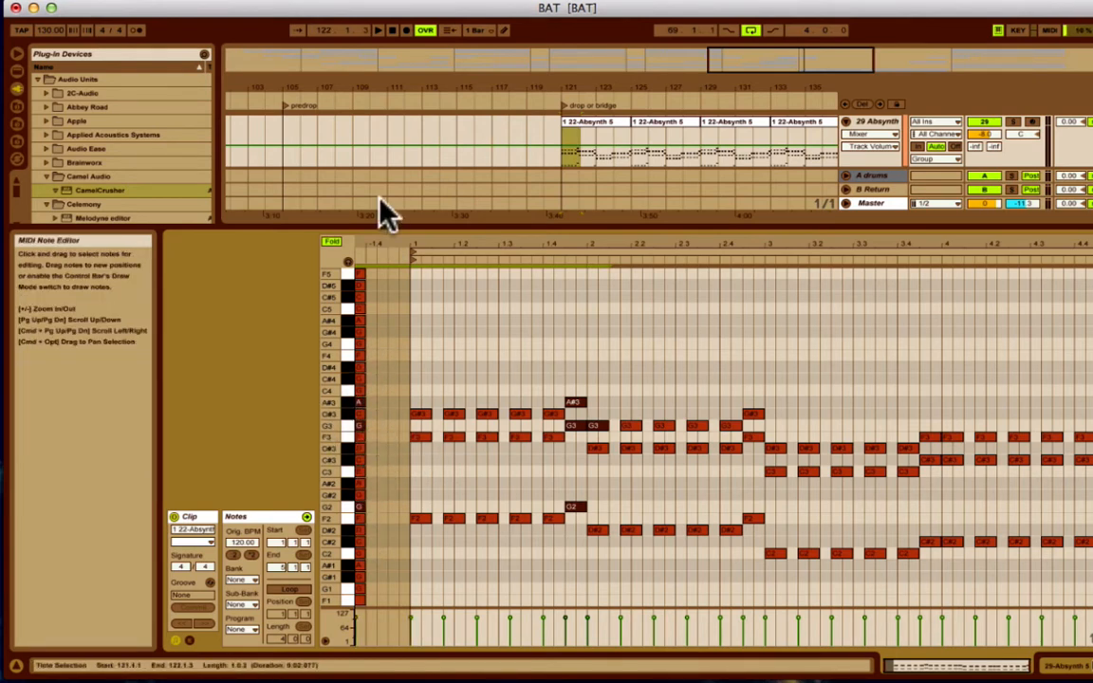
Select the clip's first G#3 note, transpose it up one octave to G#4 and bring it back to G#3.
click(427, 417)
click(424, 416)
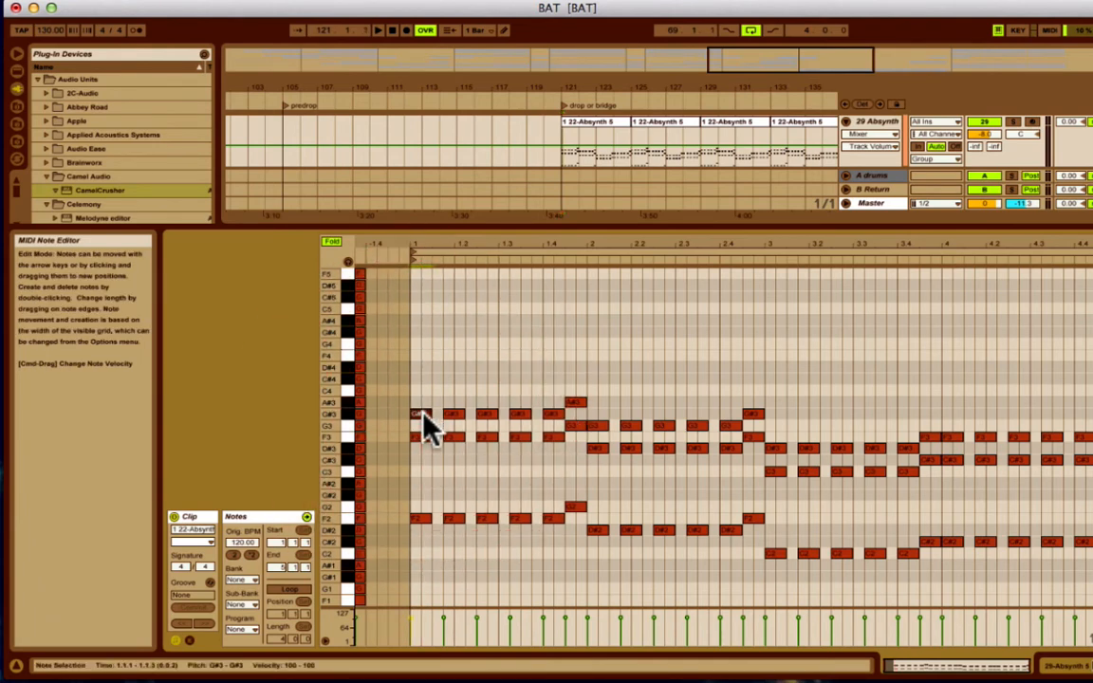
key(shift+Up)
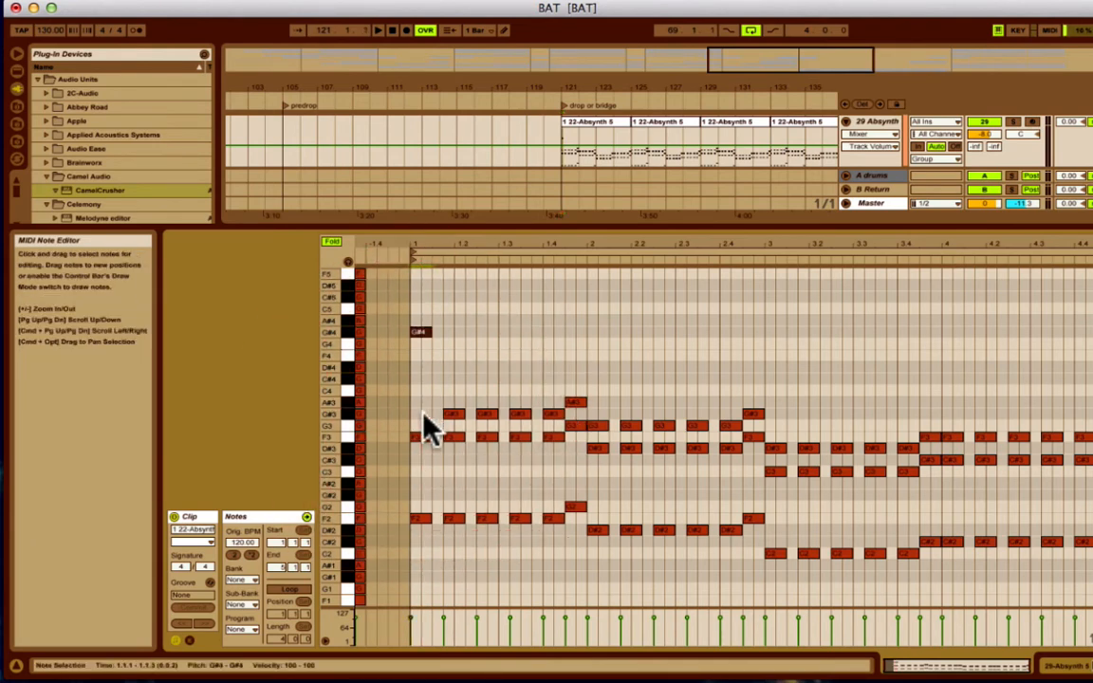
key(shift+Down)
key(Escape)
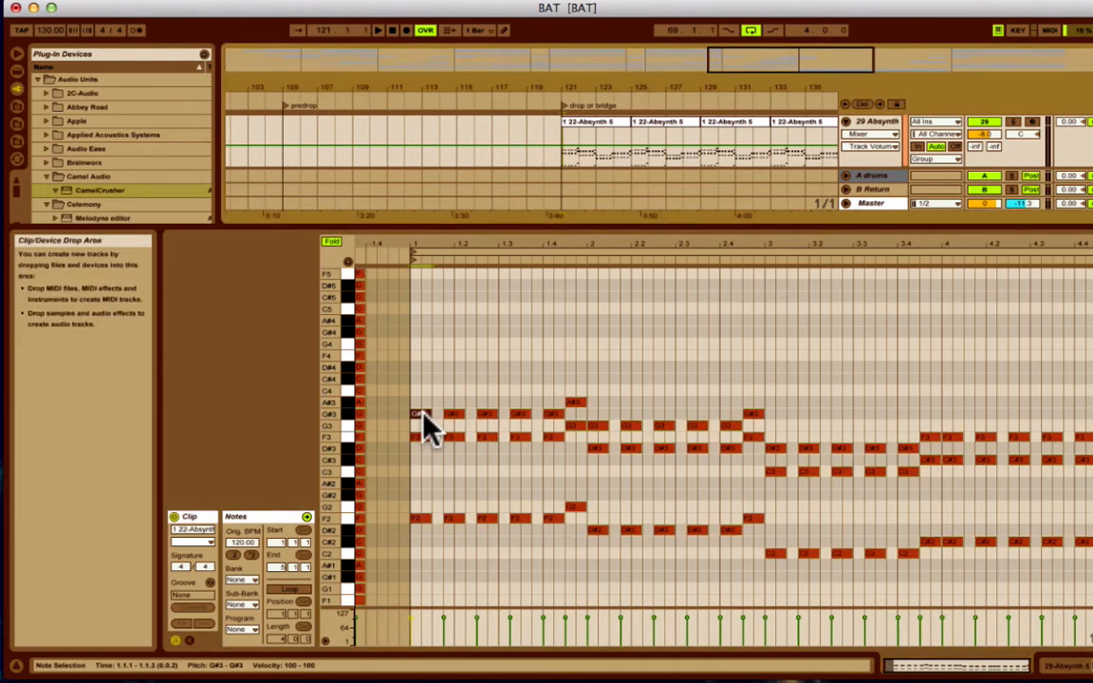
key(Escape)
key(Escape)
key(Escape)
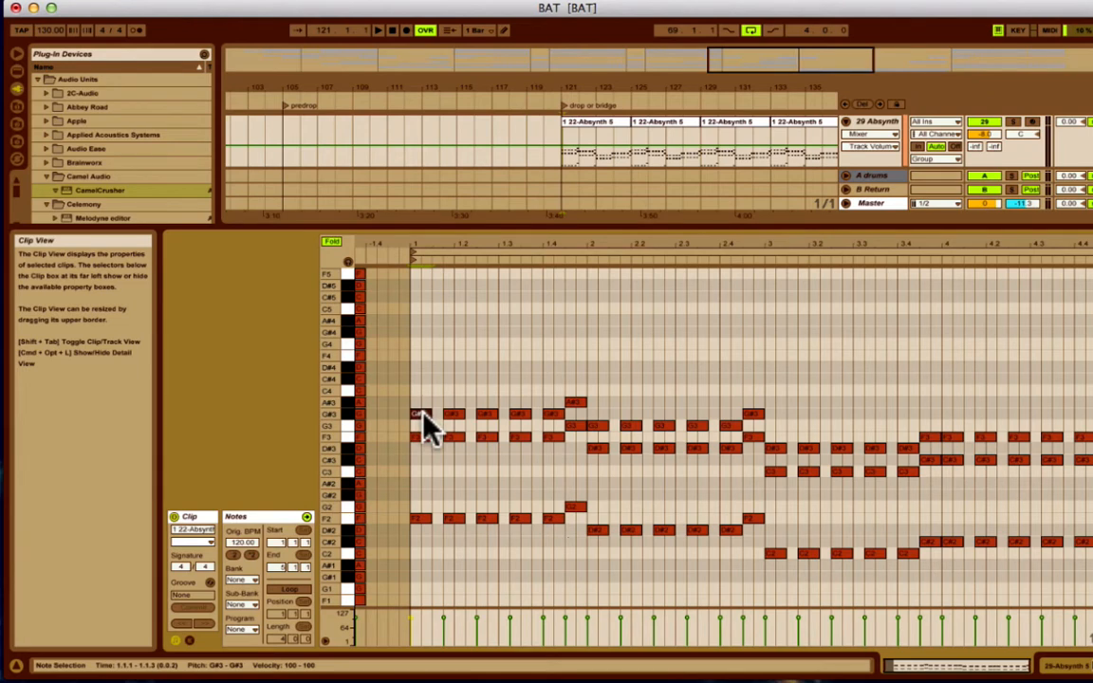
Lengthen the first G#3 note by two grid increments and shorten it by the same amount.
key(shift+Right)
key(shift+Right)
key(shift+Left)
key(shift+Left)
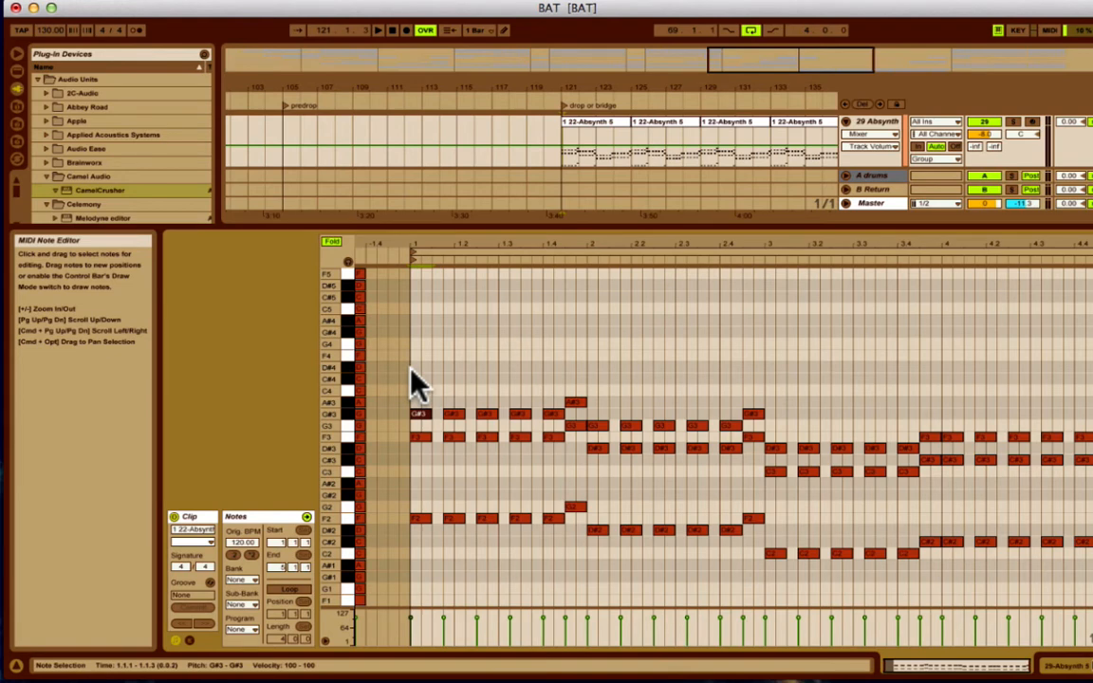
Add the F3 and F2 notes of the first chord to the selection and lengthen the whole chord to 1.2.4.
key(shift+Down)
key(shift+Down)
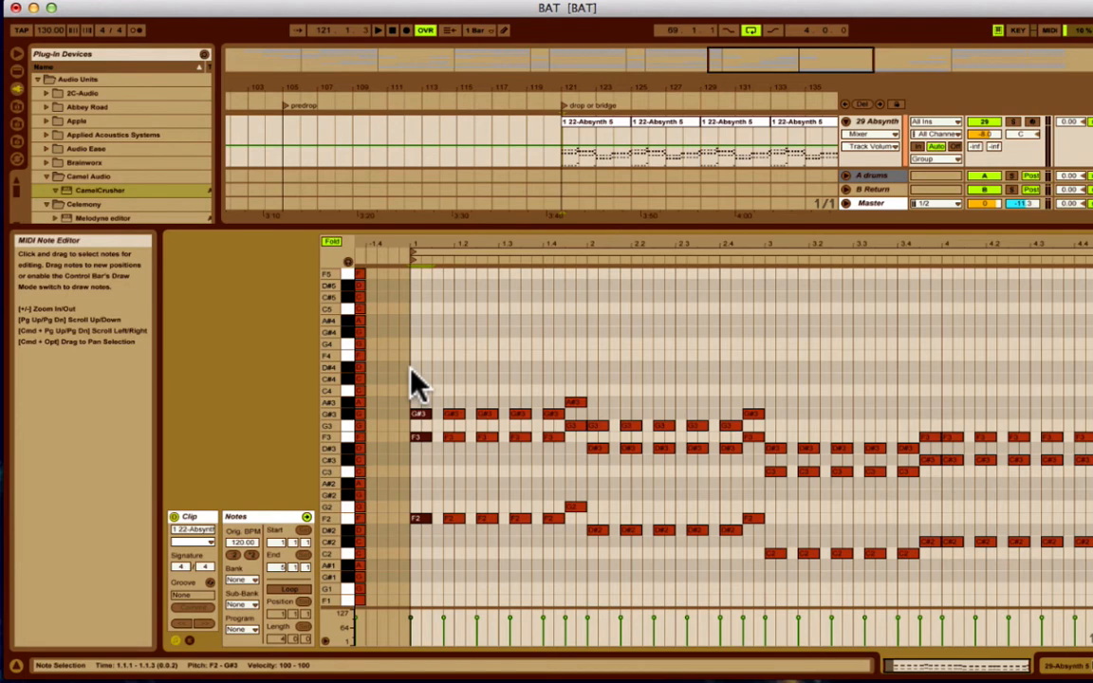
key(shift+Right)
key(shift+Right)
key(shift+Right)
key(shift+Right)
key(shift+Right)
key(shift+Right)
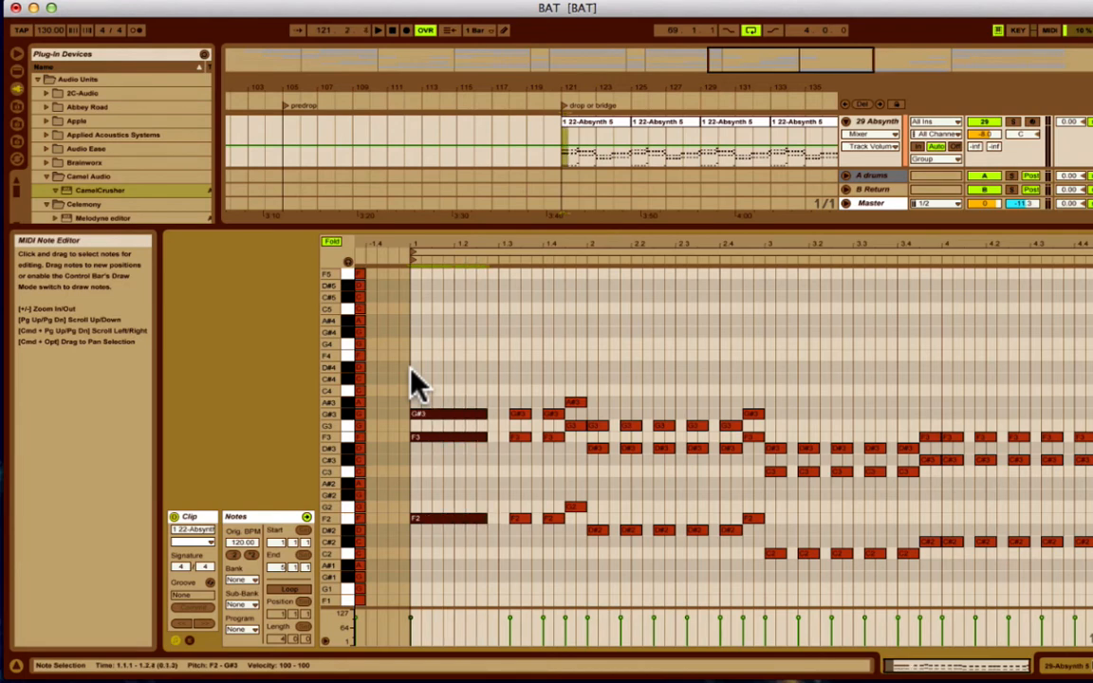
Shorten the first chord so that its three notes end at 1.1.3 again.
key(shift+Left)
key(shift+Left)
key(shift+Left)
key(shift+Left)
key(shift+Left)
key(shift+Left)
key(shift+Left)
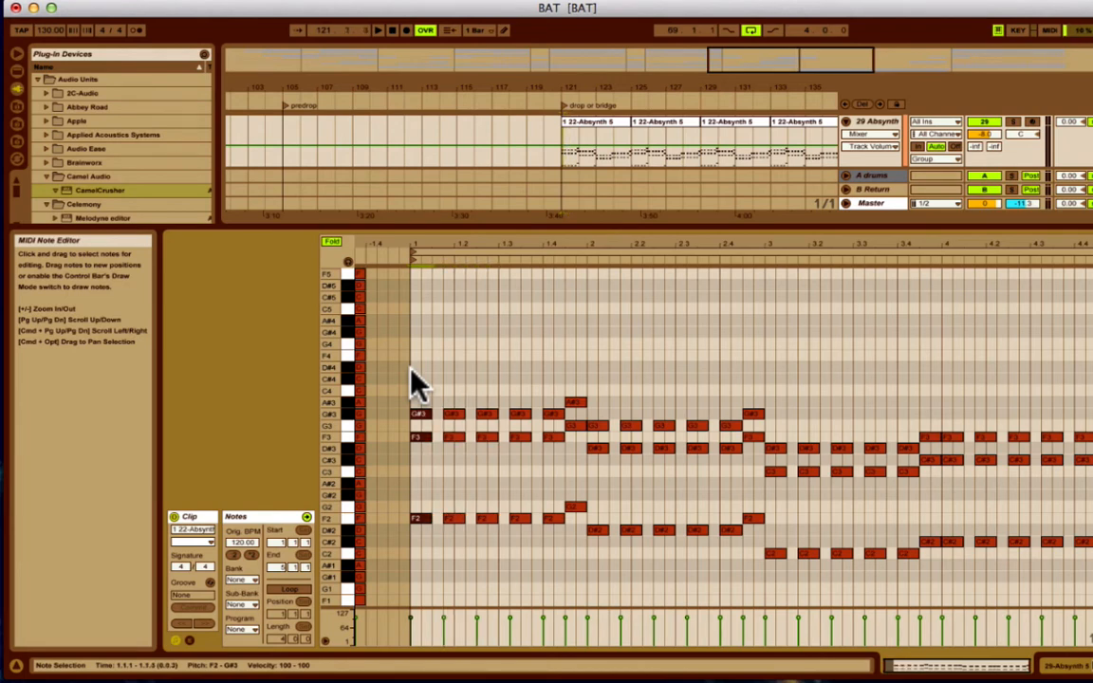
key(shift+Right)
key(shift+Right)
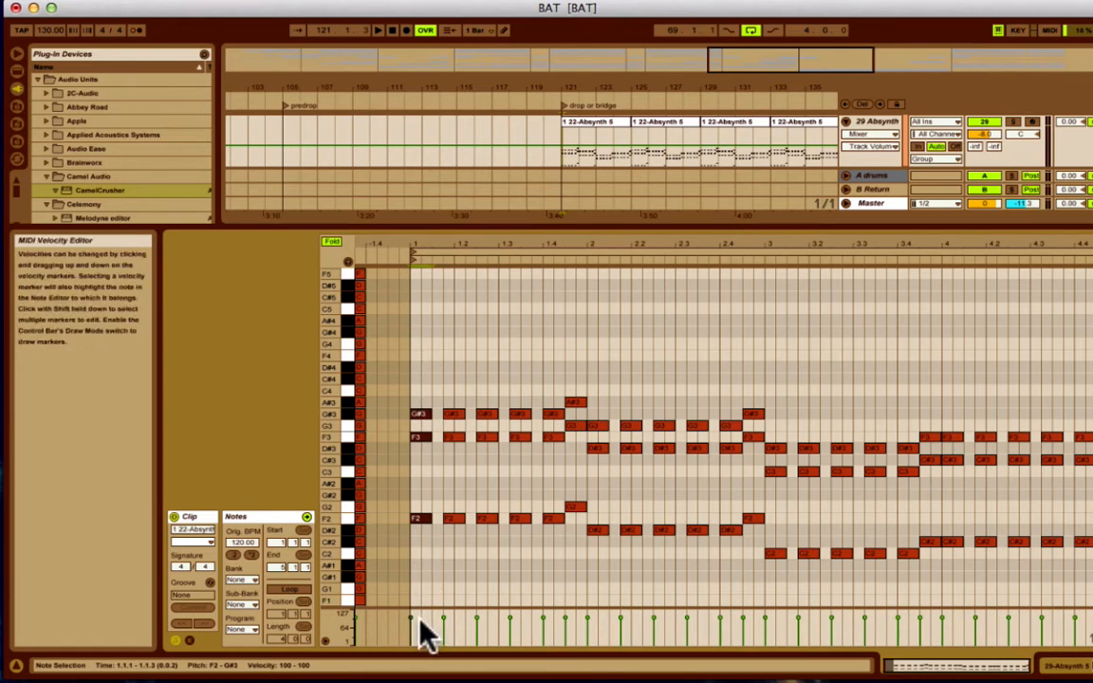
Enlarge the velocity lane, lower the first chord's velocity to 98 and return it to 100.
drag(429, 612, 446, 512)
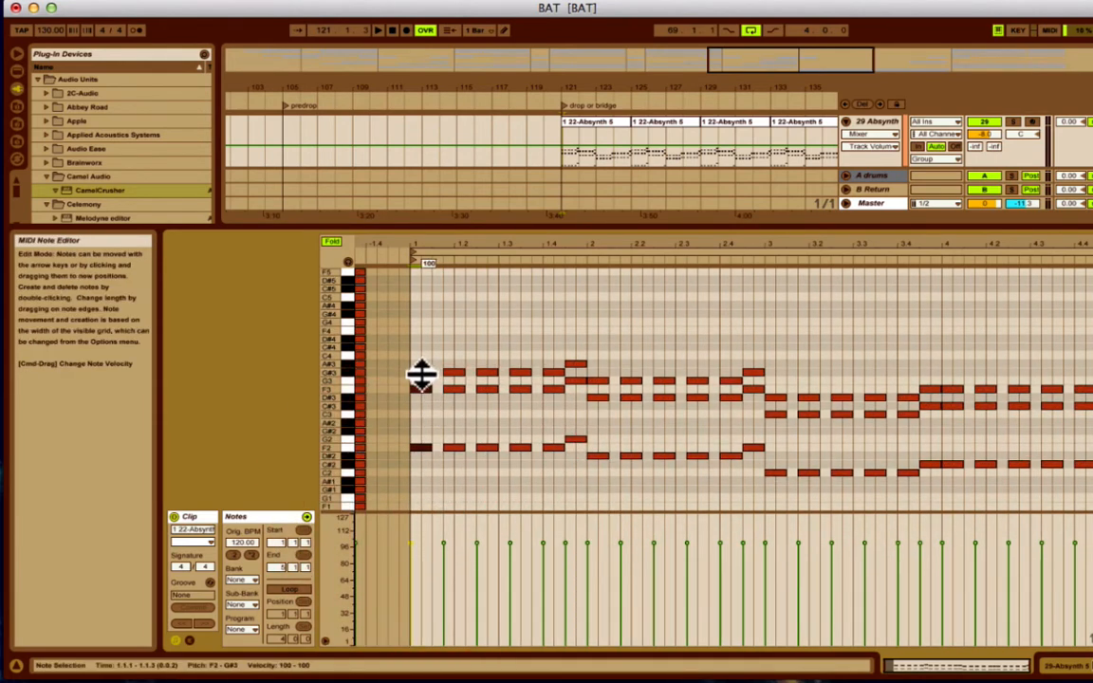
mouse_move(421, 373)
mouse_down()
mouse_move(421, 465)
mouse_move(421, 349)
mouse_move(421, 451)
mouse_move(421, 349)
mouse_move(421, 377)
mouse_up()
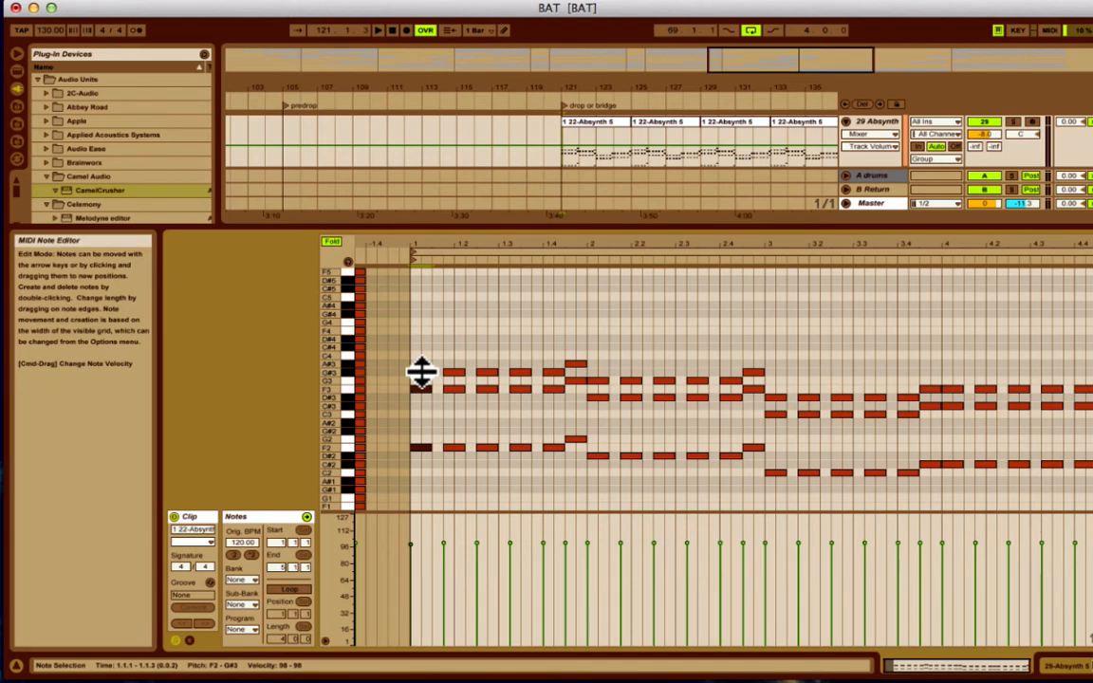
mouse_move(422, 371)
mouse_down()
mouse_move(422, 417)
mouse_move(422, 348)
mouse_move(422, 444)
mouse_move(422, 349)
mouse_move(422, 426)
mouse_move(422, 363)
mouse_move(422, 373)
mouse_up()
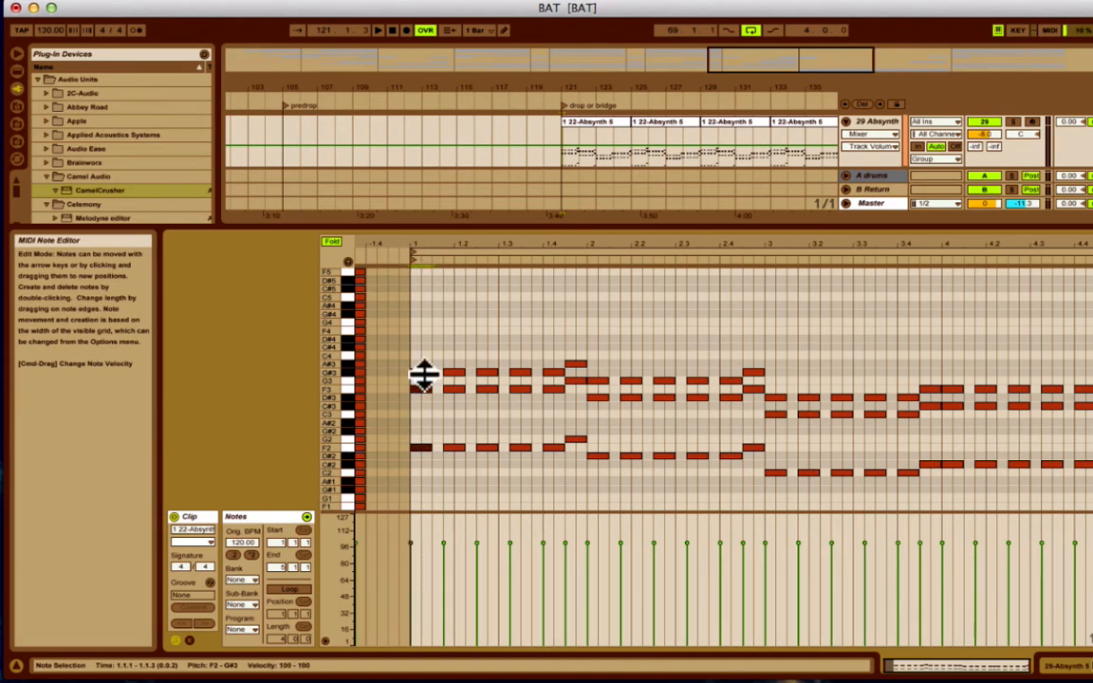
Change the note selection to the second chord, F2, F3 and G#3 at 1.1.4.
key(super+z)
key(super+z)
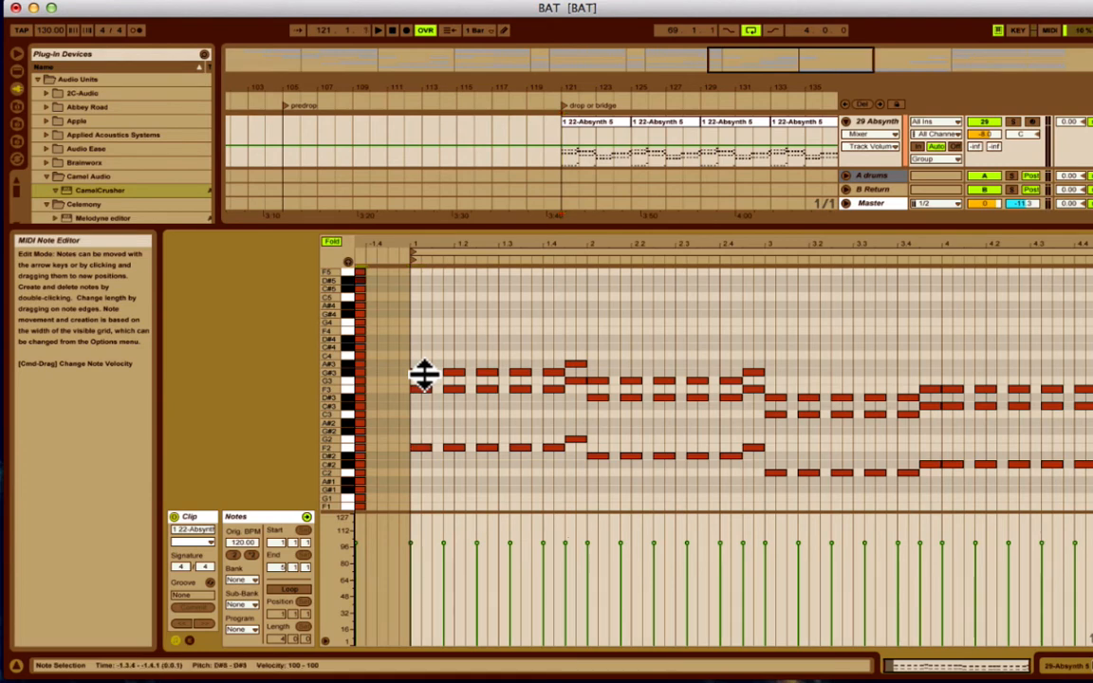
click(424, 488)
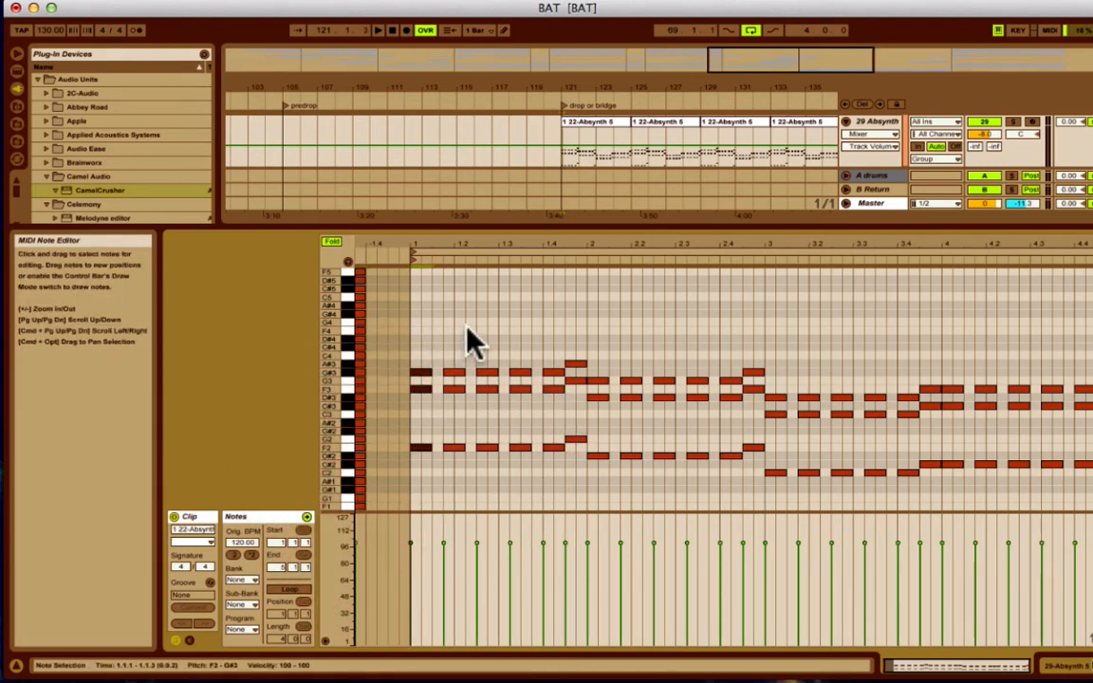
click(459, 410)
click(455, 453)
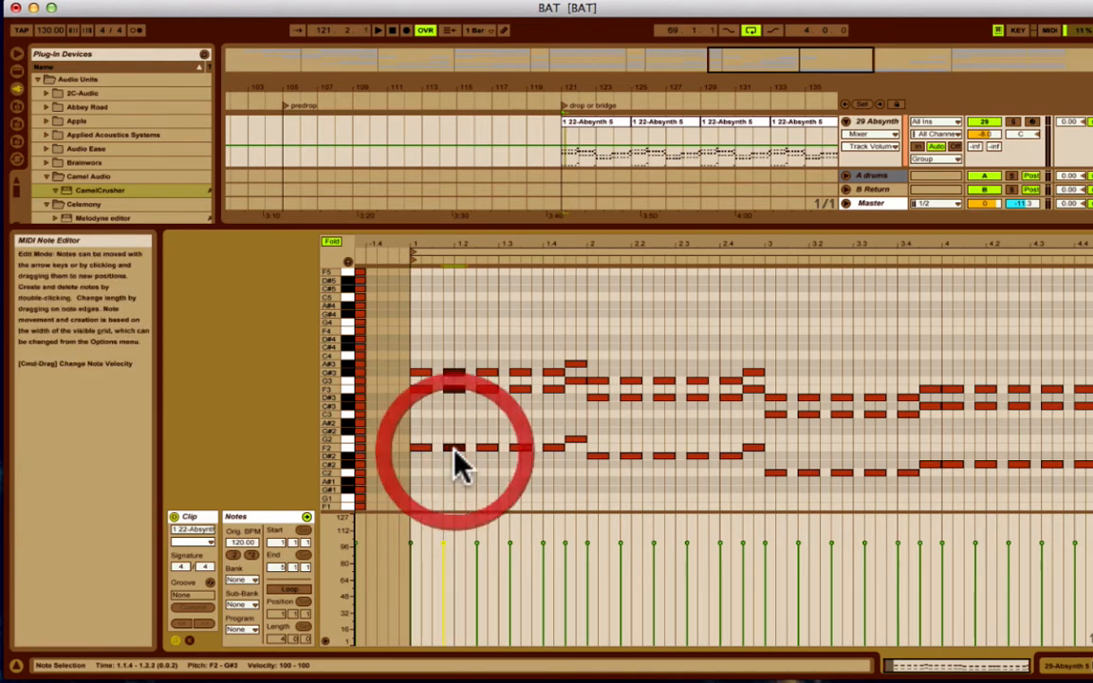
Extend the selection across the F2, F3 and G#3 notes up to bar 3, including those before bar 1.
key(alt+shift+Right)
key(alt+shift+Right)
key(alt+shift+Right)
key(alt+shift+Right)
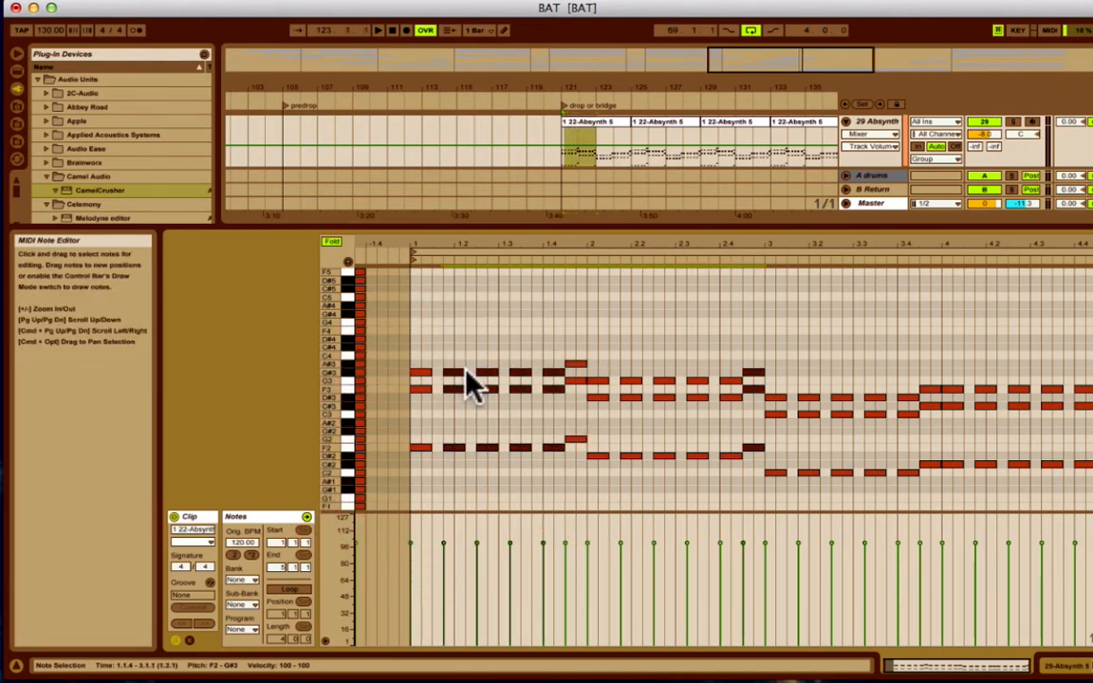
key(alt+shift+Left)
key(alt+shift+Left)
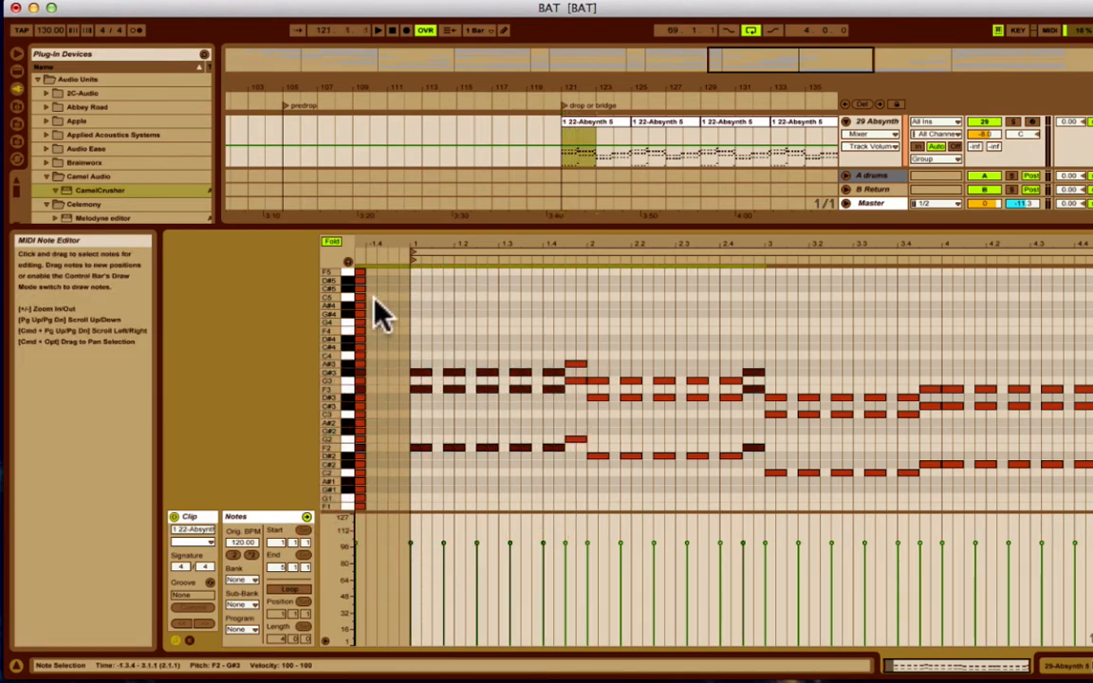
Select only the first five chords, from 1.1.1 to 1.4.3, and duplicate them directly after the originals.
drag(422, 340, 546, 476)
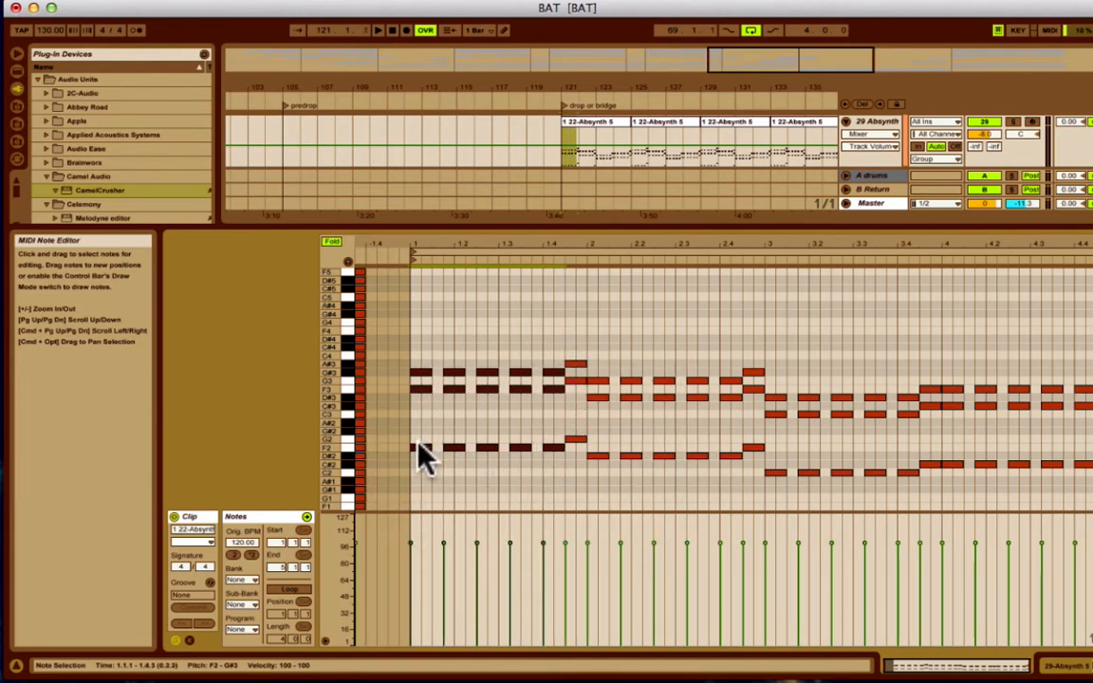
mouse_move(419, 447)
mouse_down()
mouse_move(599, 455)
mouse_move(424, 454)
mouse_up()
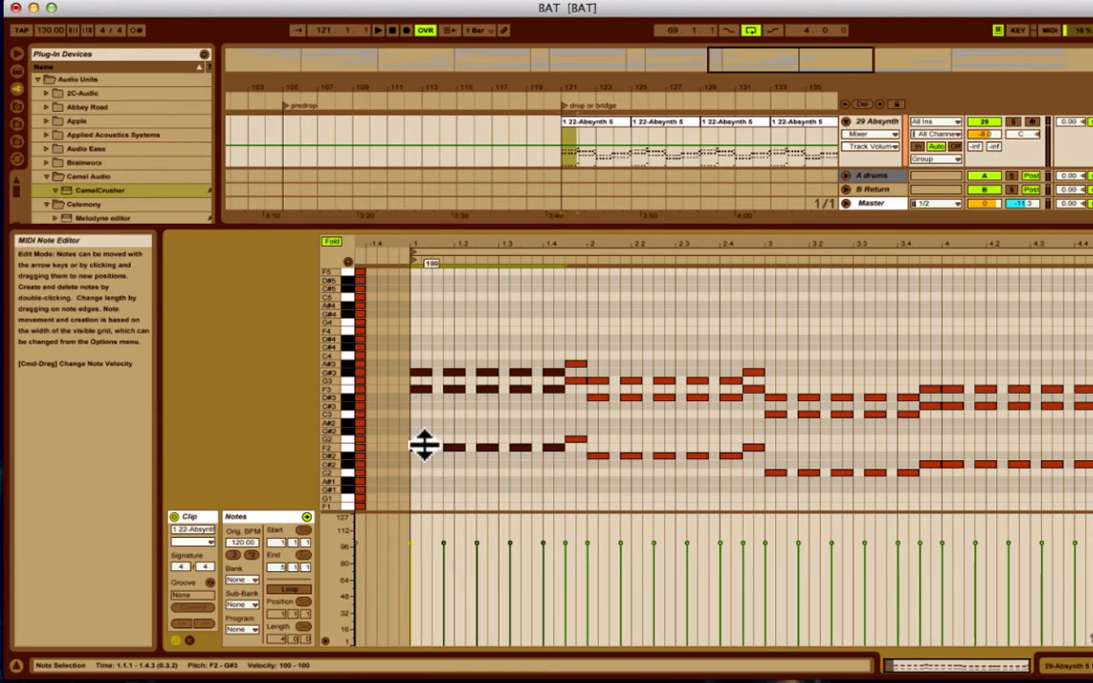
key(super+d)
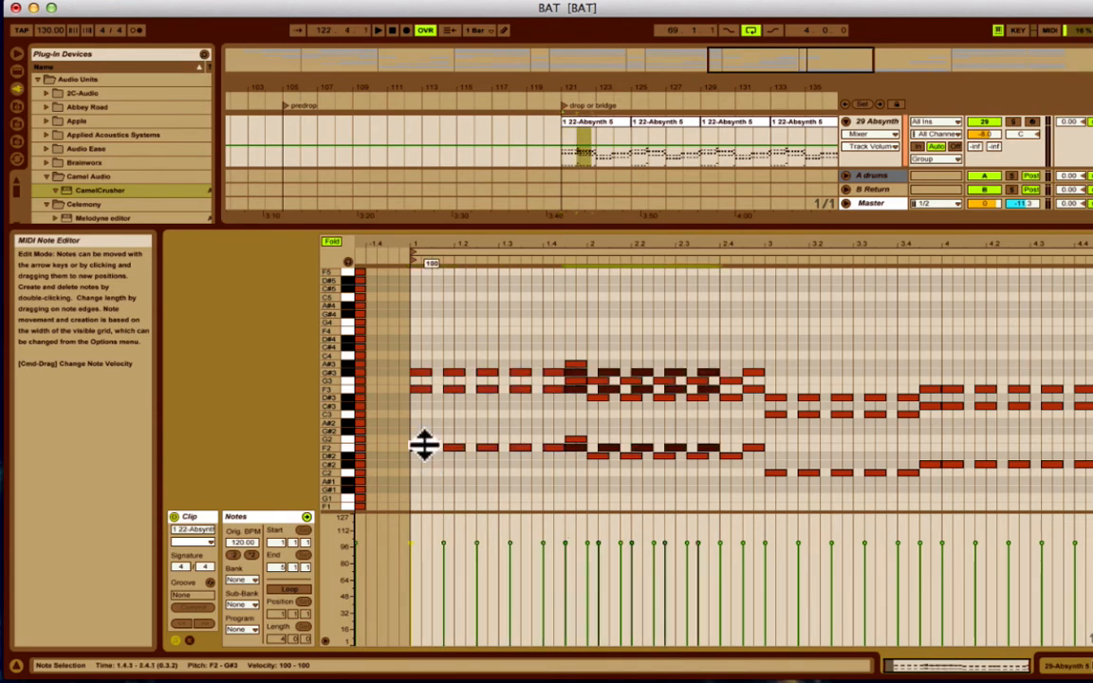
Undo the duplication of the first five chords and move the note selection to the single G#3 note at 1.1.1.
key(super+z)
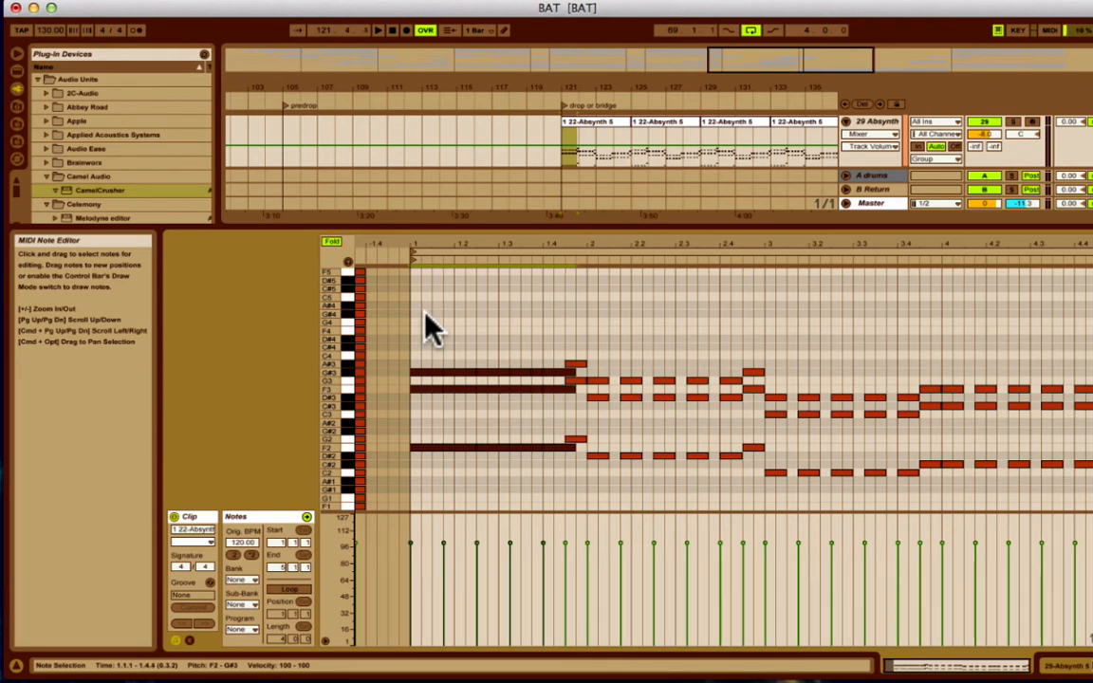
key(alt+Left)
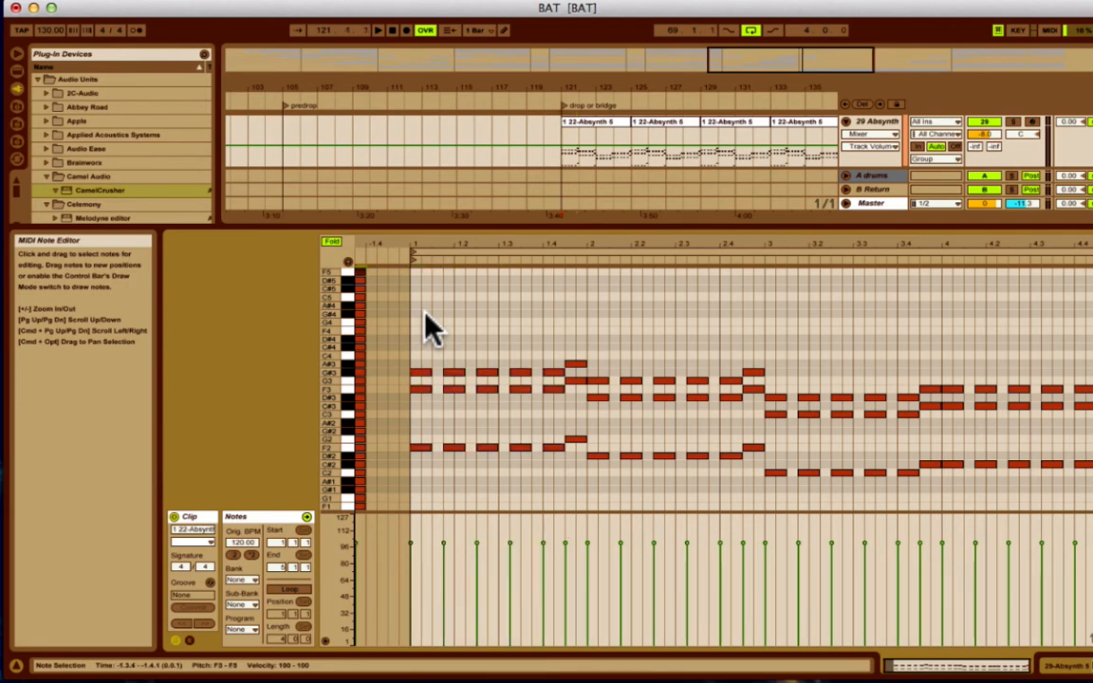
key(alt+Right)
key(alt+Up)
key(alt+Up)
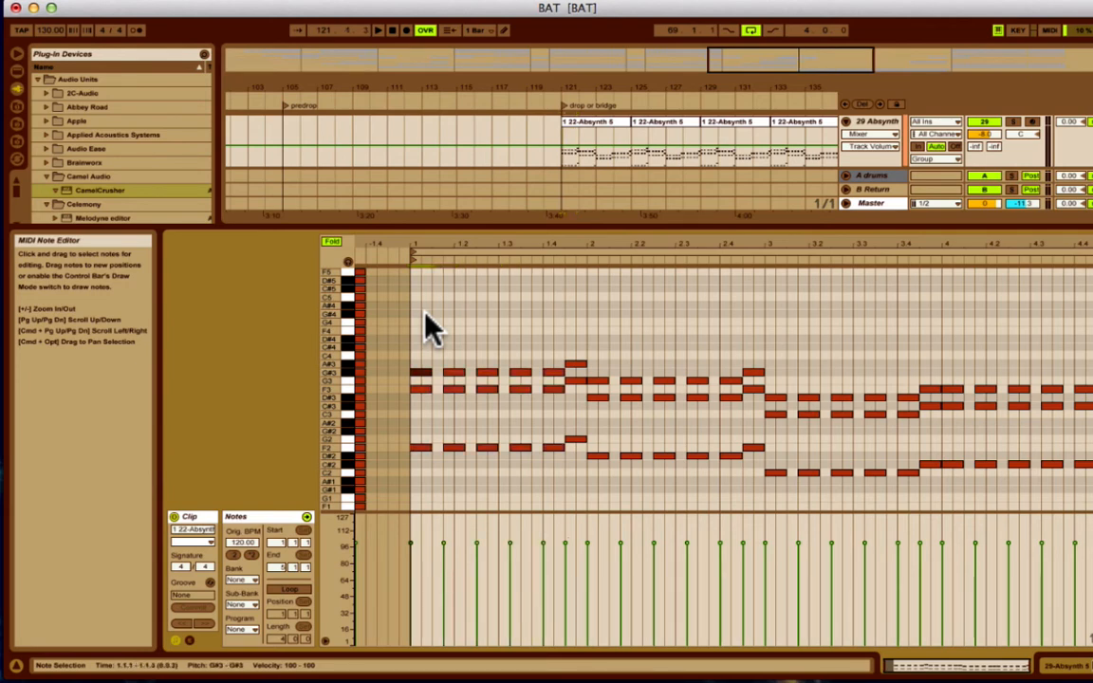
Extend the selection along G#3 to cover its first five notes, from 1.1.1 to 1.4.3.
key(alt+shift+Right)
key(alt+shift+Right)
key(alt+shift+Right)
key(alt+shift+Right)
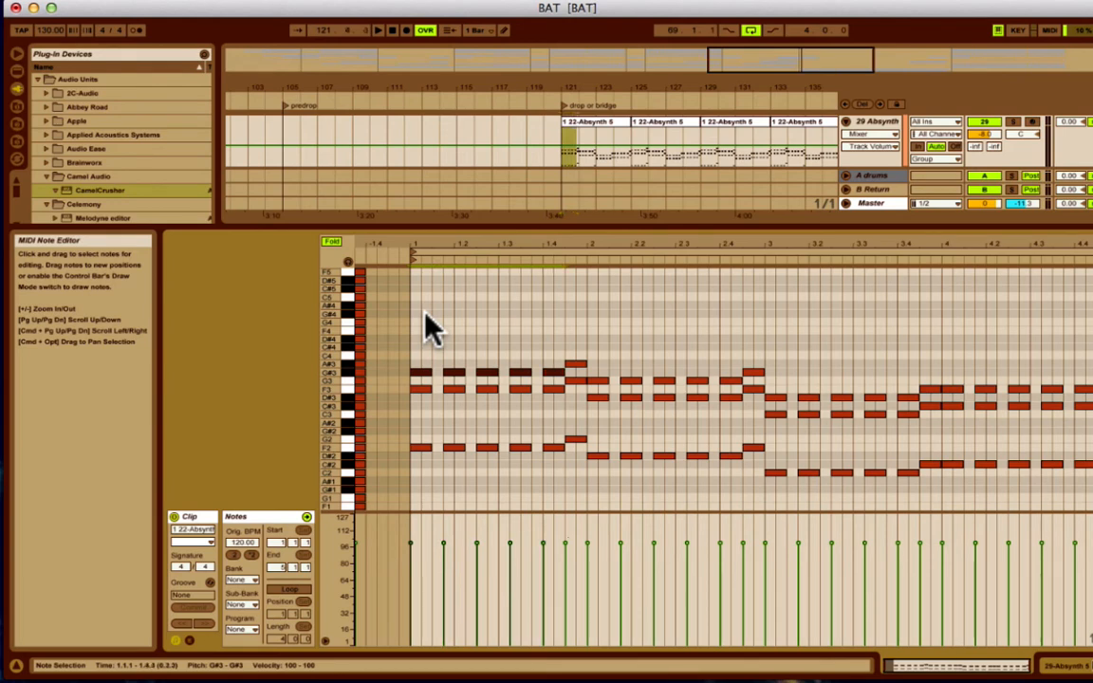
Extend the selection to the F3 and F2 notes as well, and onward to the chord ending at 3.1.1.
key(alt+shift+Down)
key(alt+shift+Down)
key(alt+shift+Down)
key(alt+shift+Right)
key(alt+shift+Right)
key(alt+shift+Right)
key(alt+shift+Right)
key(alt+shift+Right)
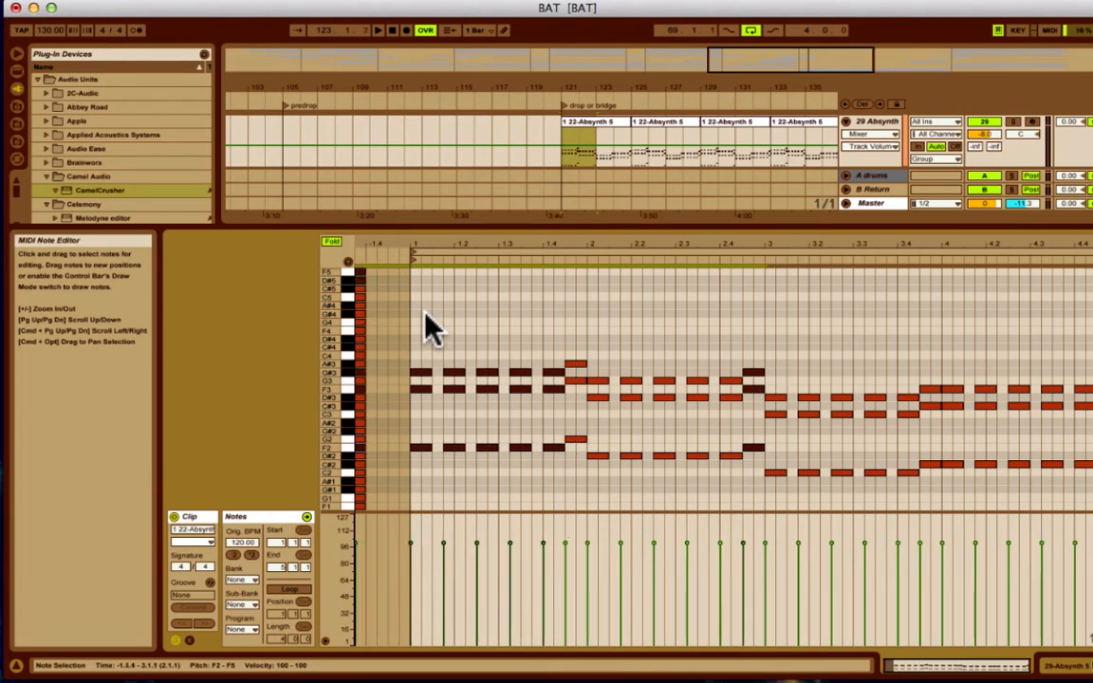
Select only the first five chords, from 1.1.1 to 1.4.3, and clear the selection by placing the insert marker at 1.2.4.
drag(381, 295, 555, 471)
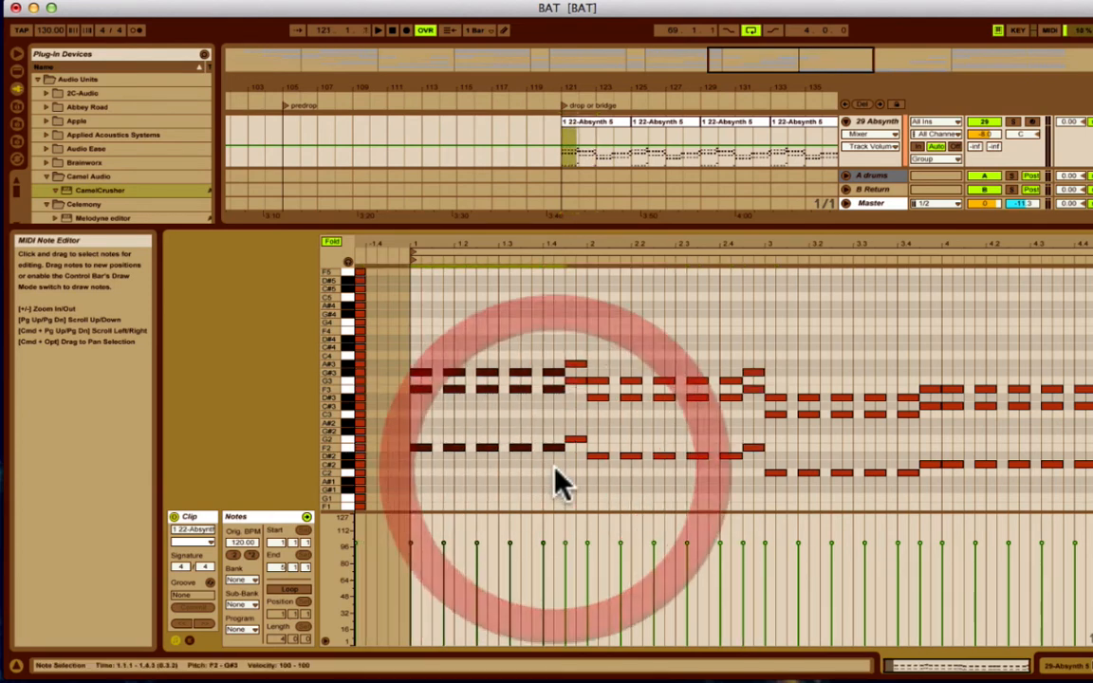
click(483, 423)
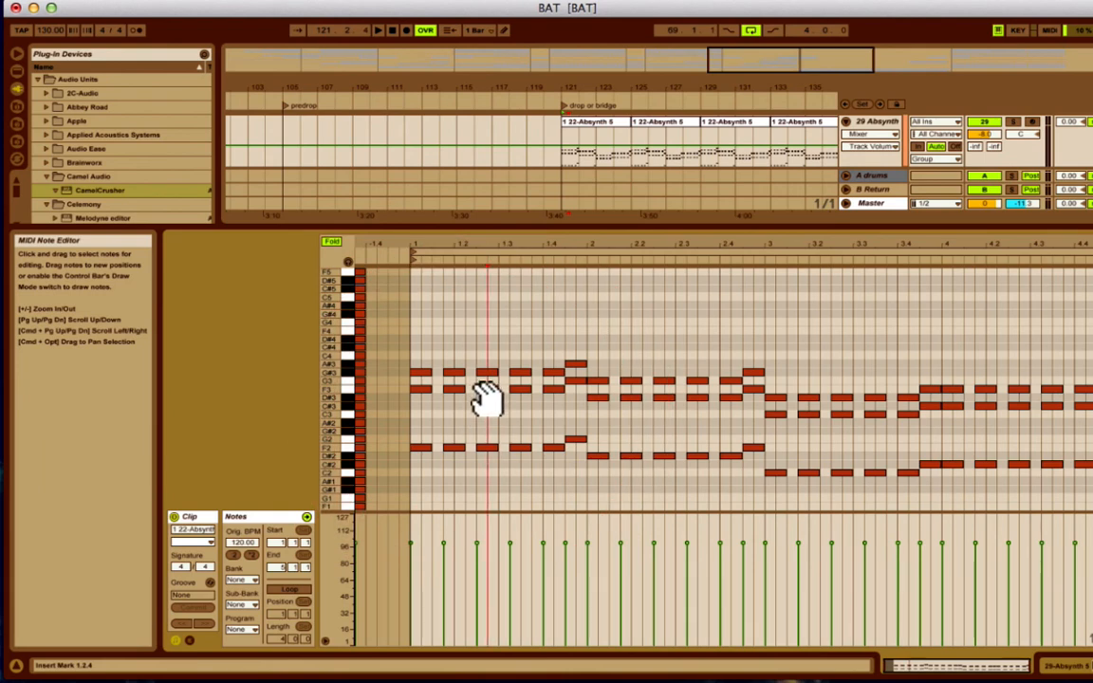
click(487, 389)
click(484, 400)
Duplicate all notes in the clip directly after the originals and remove the copies again.
key(super+a)
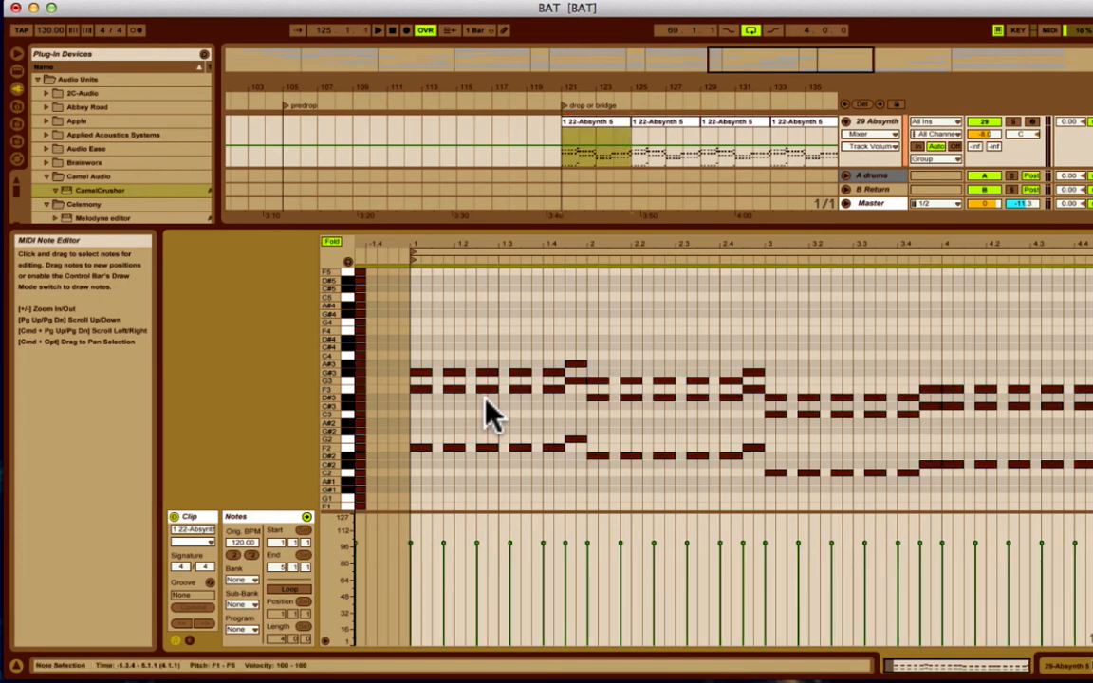
key(super+d)
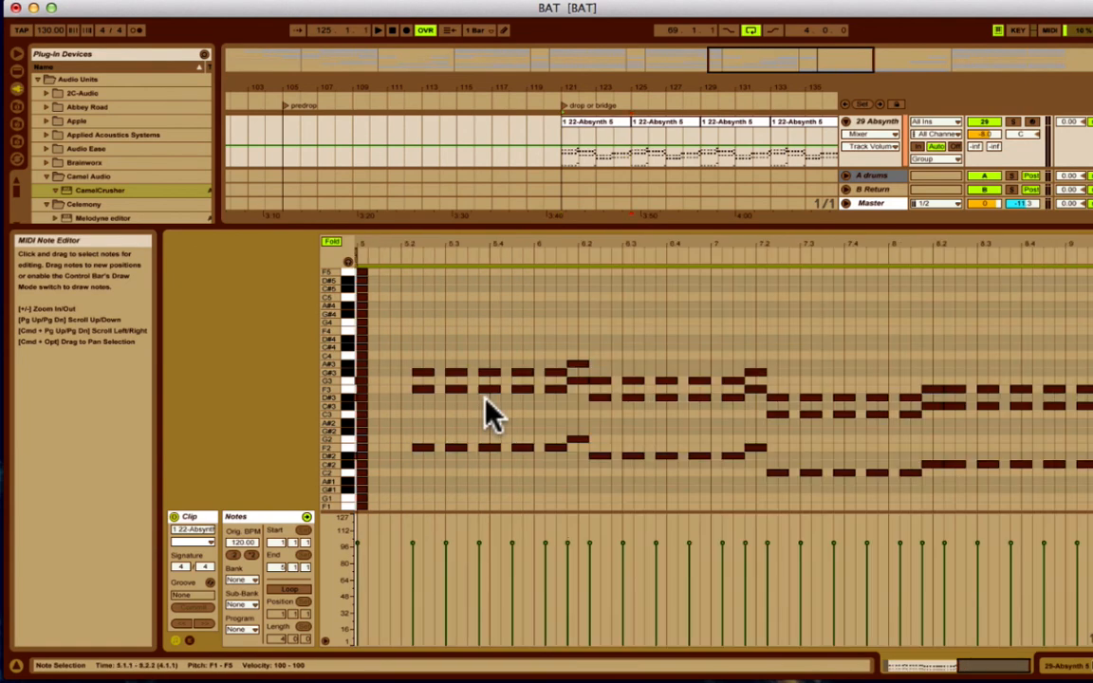
key(Delete)
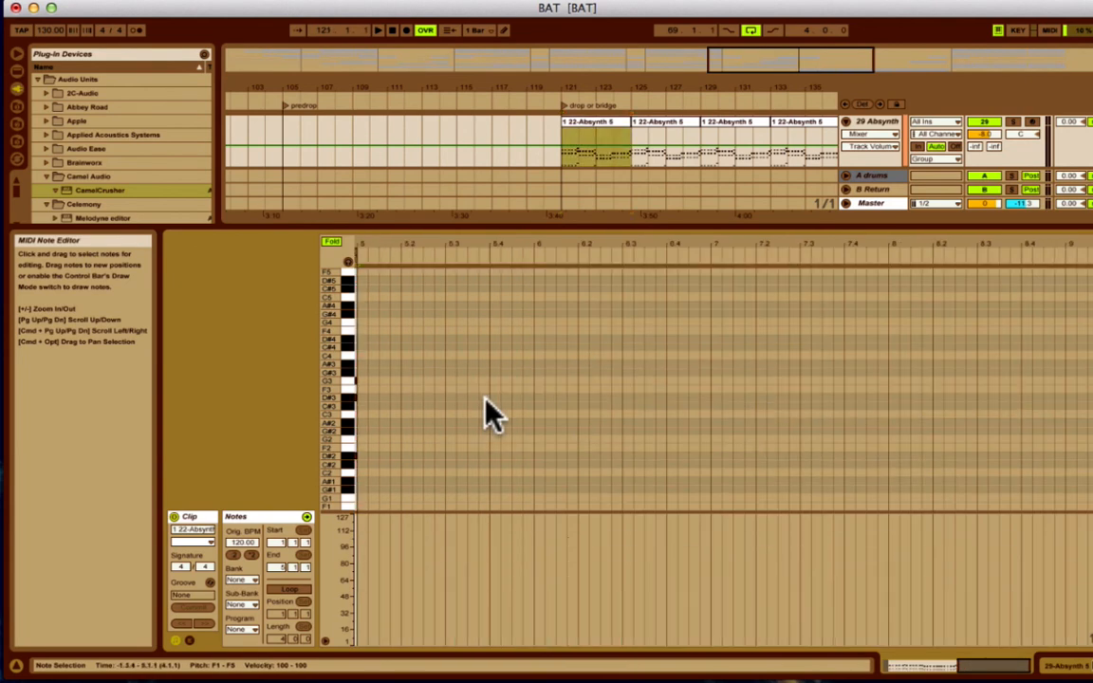
Return to the original notes with an undo and nudge the selected notes one grid step earlier.
key(super+z)
scroll(484, 399, left, 10)
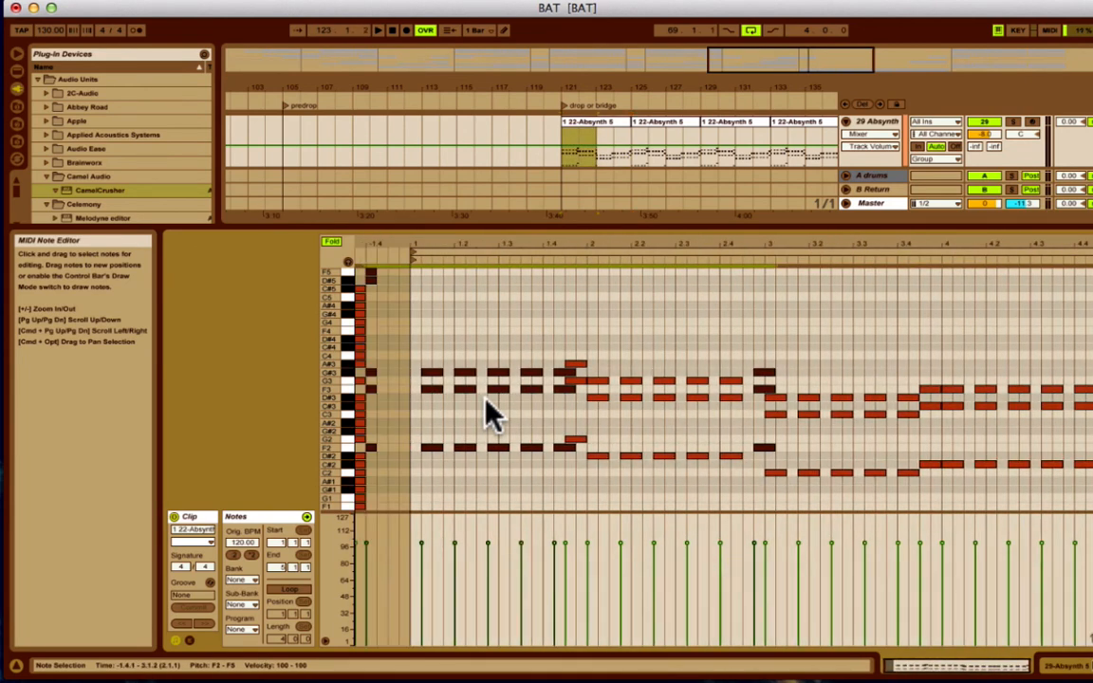
key(Left)
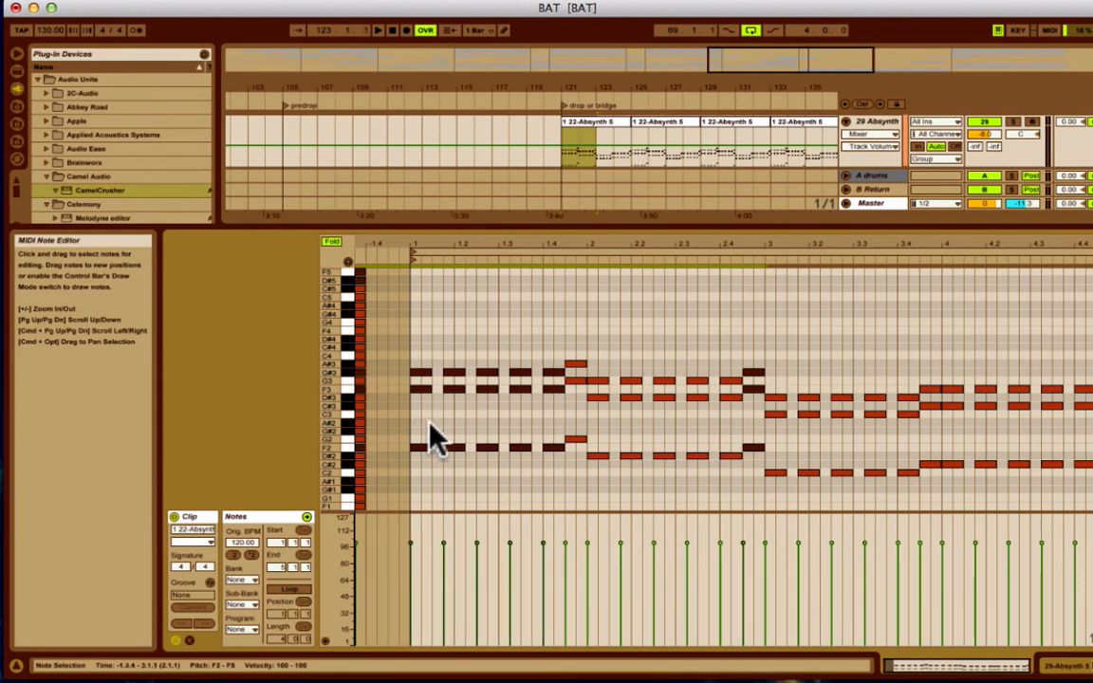
Deselect the notes by placing the insert marker at 1.1.4, and toggle Draw Mode on and off.
click(446, 439)
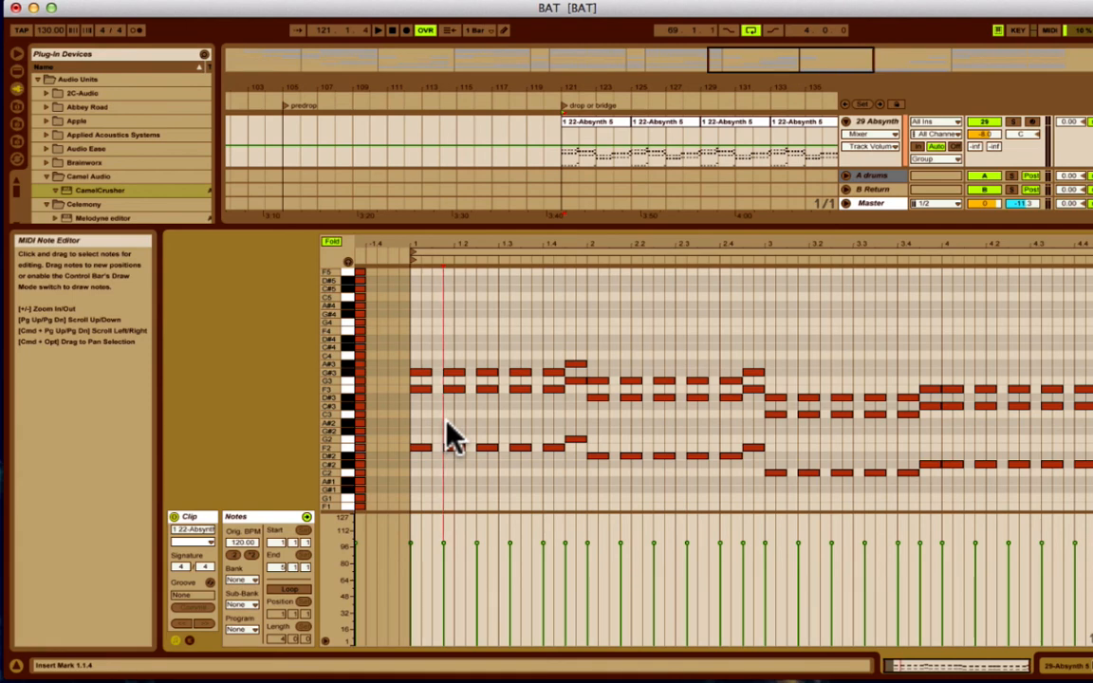
key(super+b)
key(super+b)
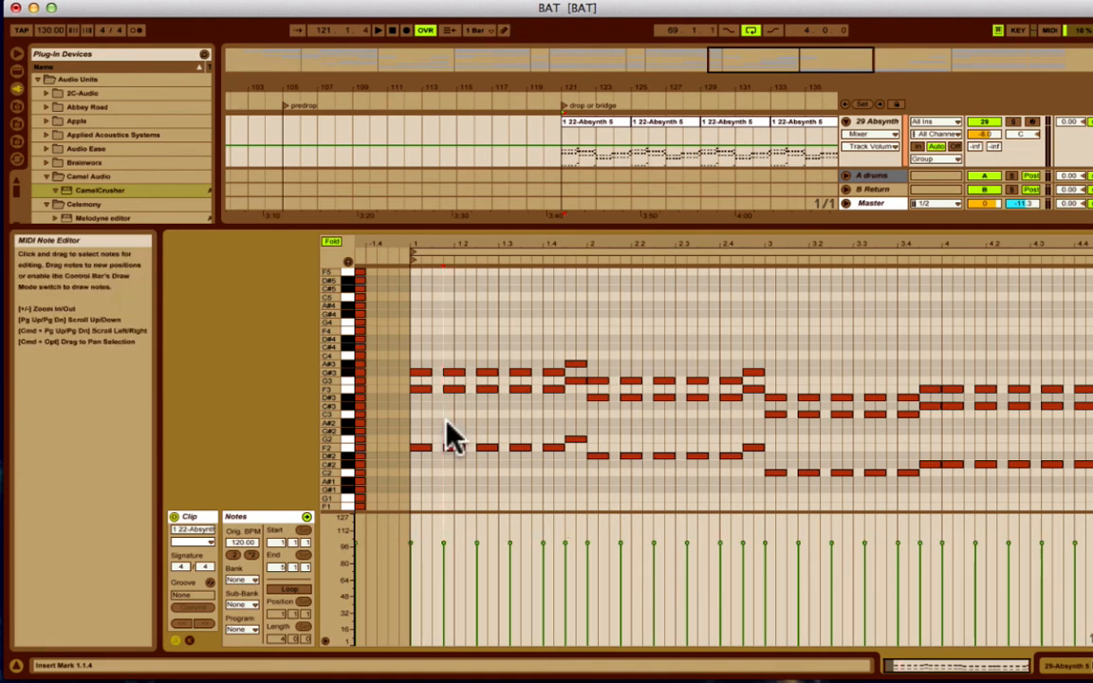